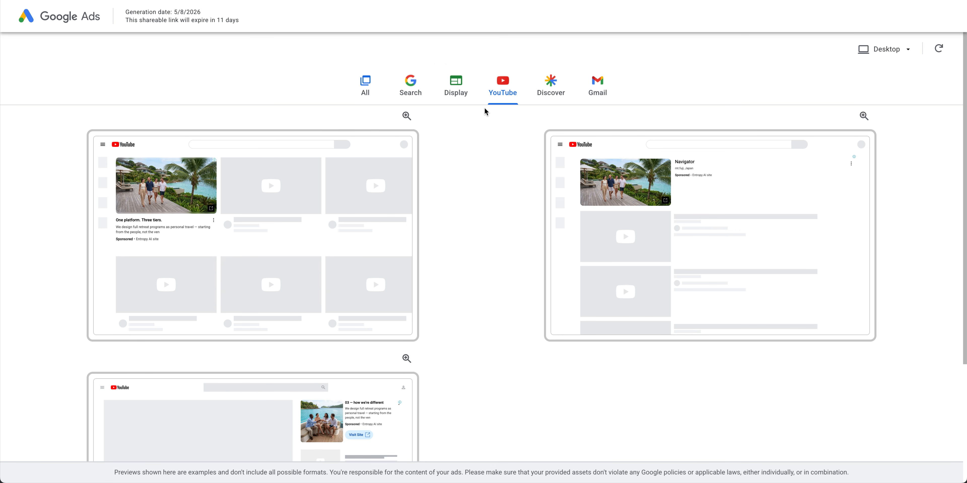
pyautogui.click(461, 102)
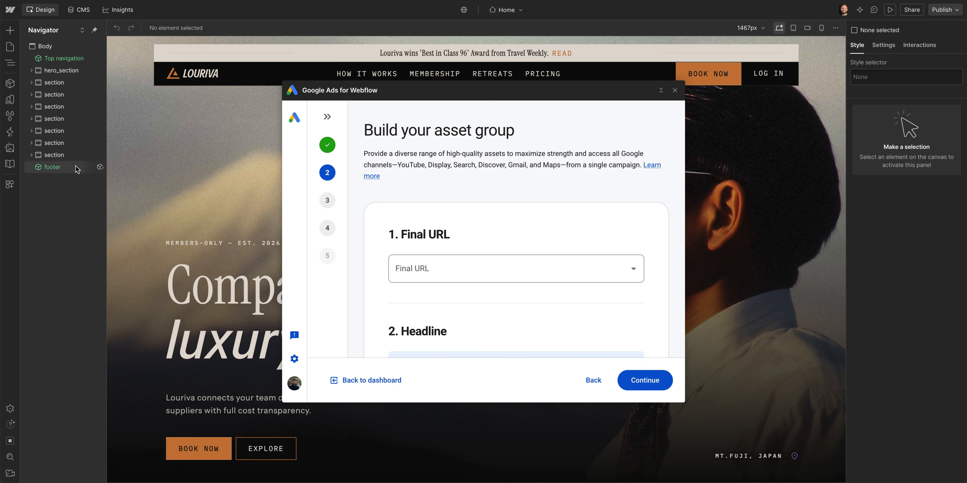
pyautogui.click(17, 149)
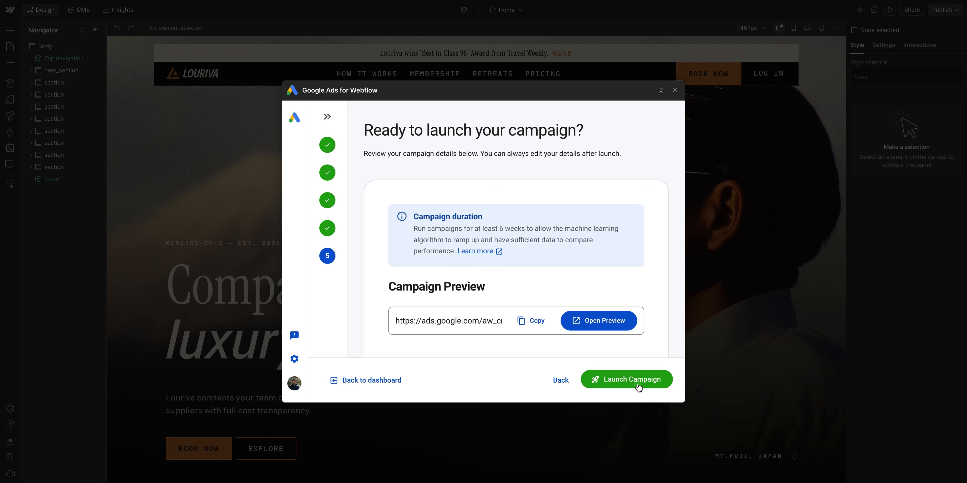
pyautogui.click(638, 387)
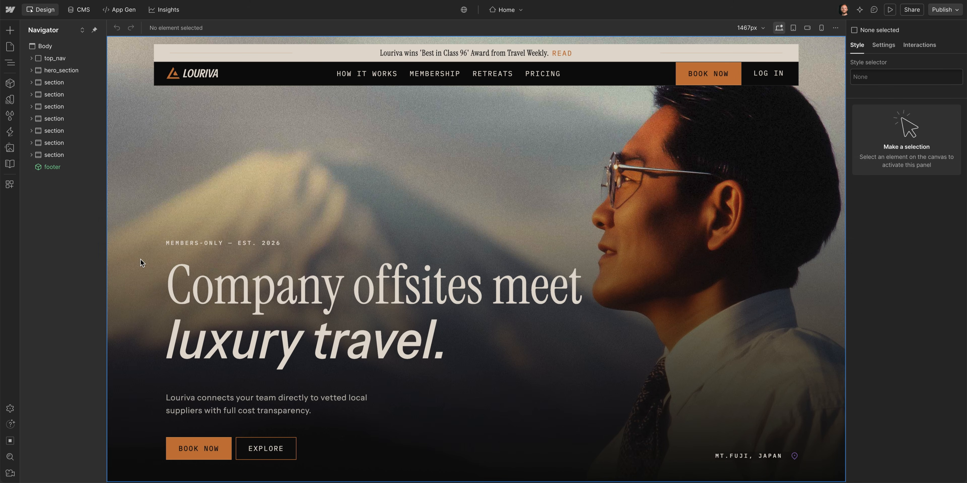
pyautogui.scroll(-10, 141, 260)
pyautogui.scroll(-8, 141, 259)
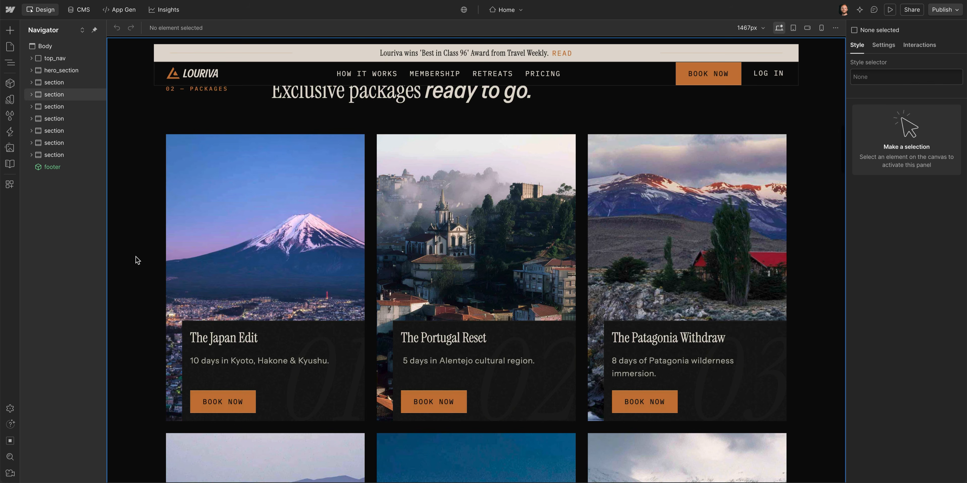
# - Open the Google Ads for Webflow app from the Apps panel and install it on the site
pyautogui.click(13, 185)
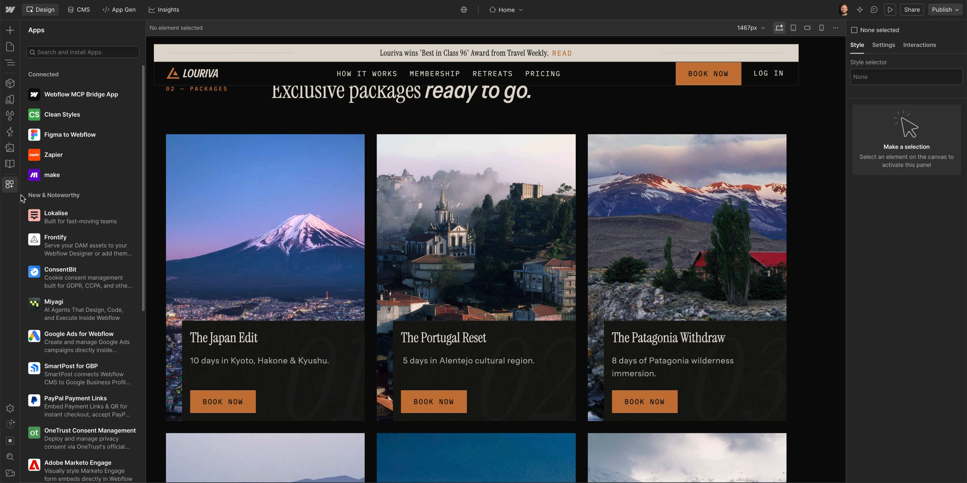
pyautogui.click(99, 344)
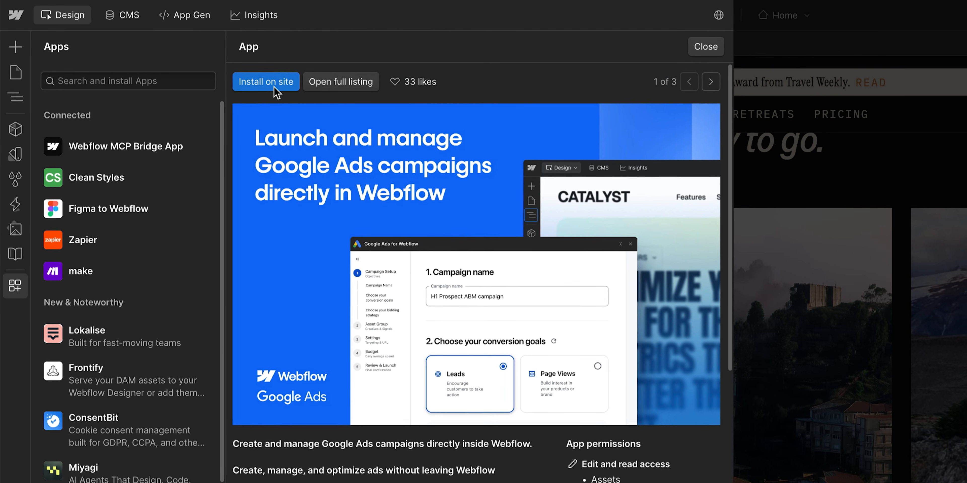
pyautogui.click(266, 82)
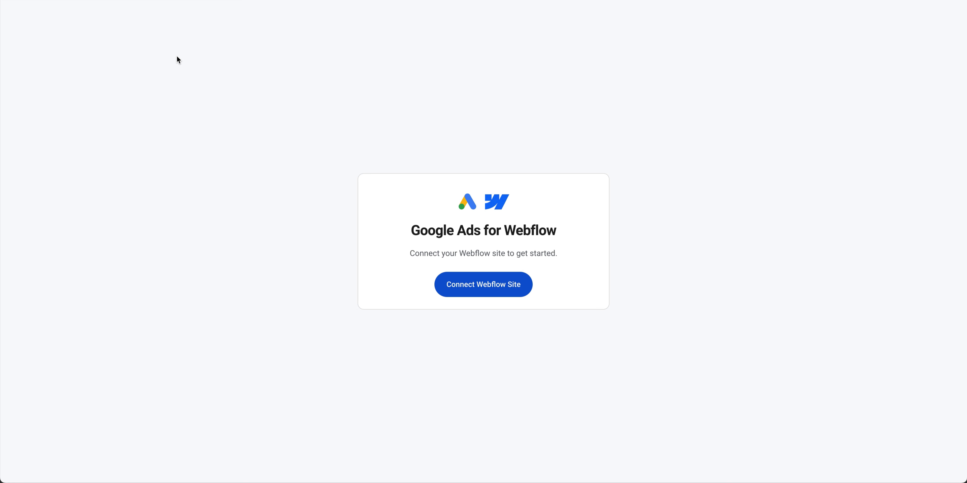
# - Connect the Webflow site by authorizing the app for the Louriva for Google Ads site
pyautogui.click(447, 279)
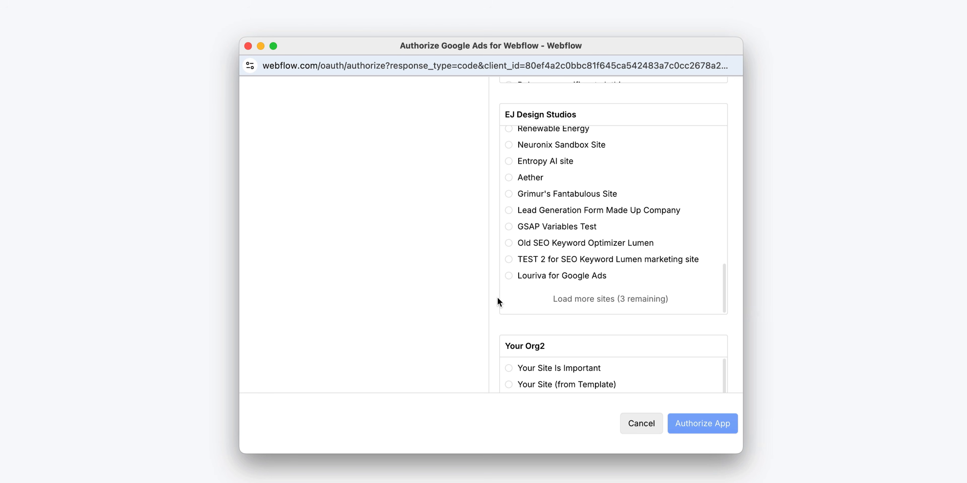
pyautogui.click(509, 277)
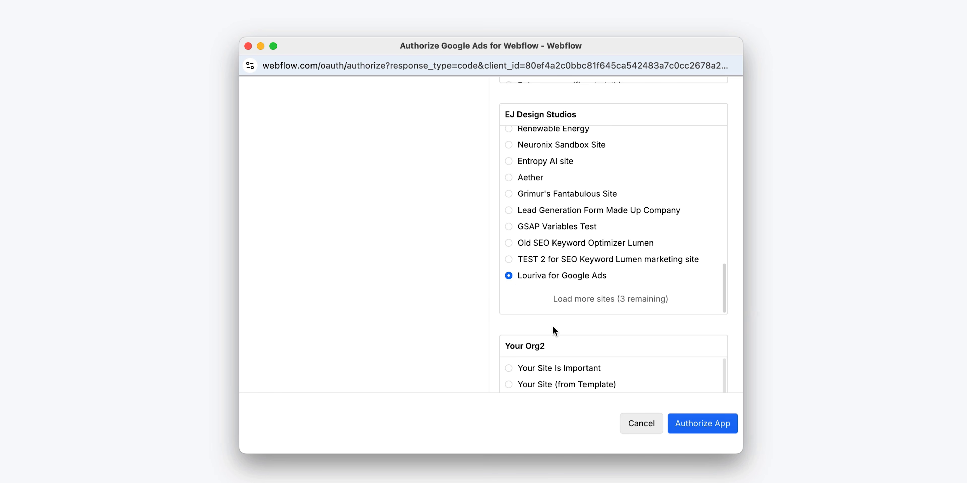
pyautogui.click(685, 428)
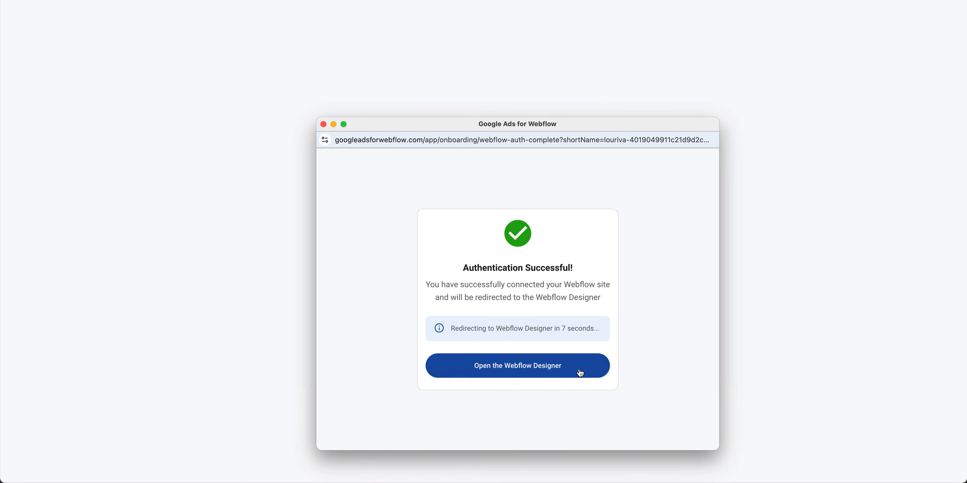
# - Connect a Google account to the app and close the authentication window
pyautogui.click(577, 369)
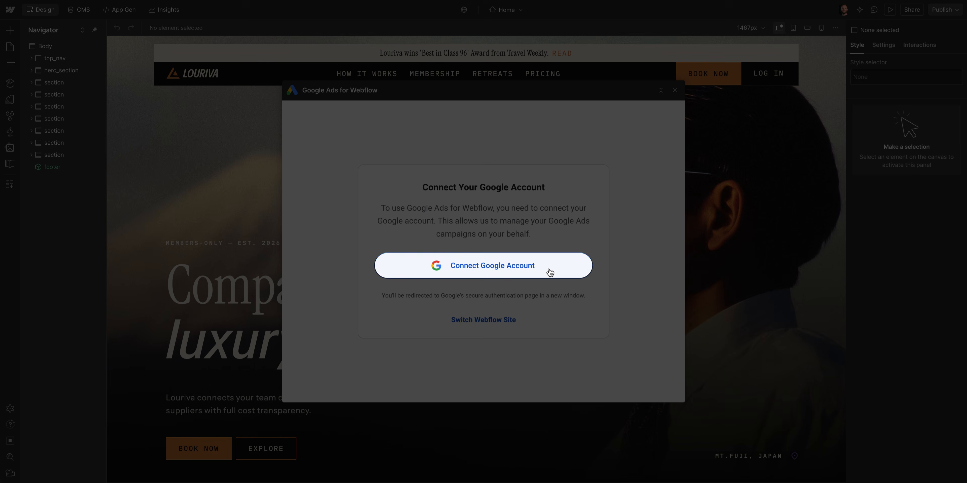
pyautogui.click(550, 271)
pyautogui.click(599, 393)
pyautogui.click(608, 403)
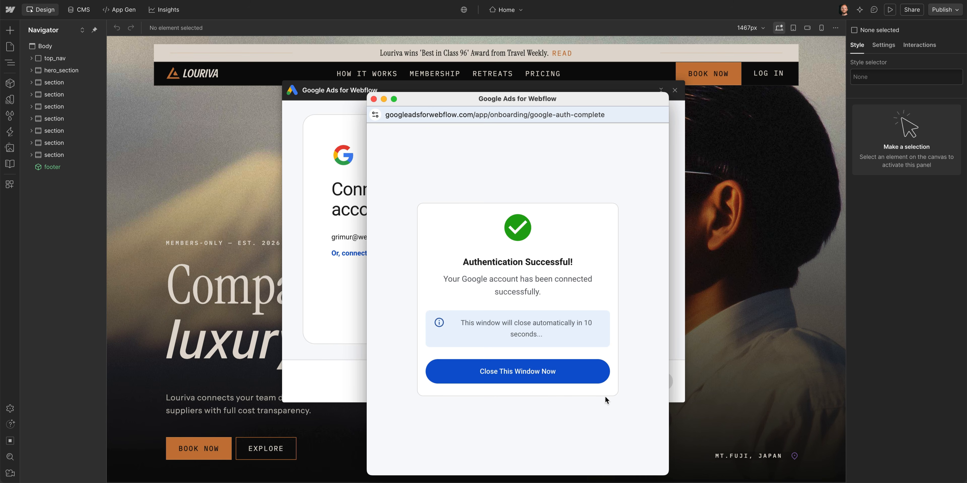
pyautogui.click(587, 375)
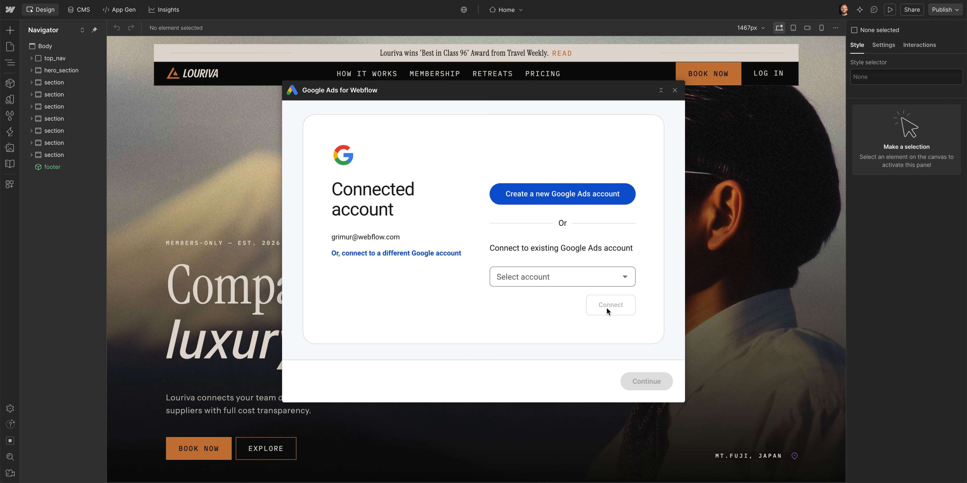
# - Link the existing Google Ads account Entropy AI site and continue to campaign setup
pyautogui.click(624, 277)
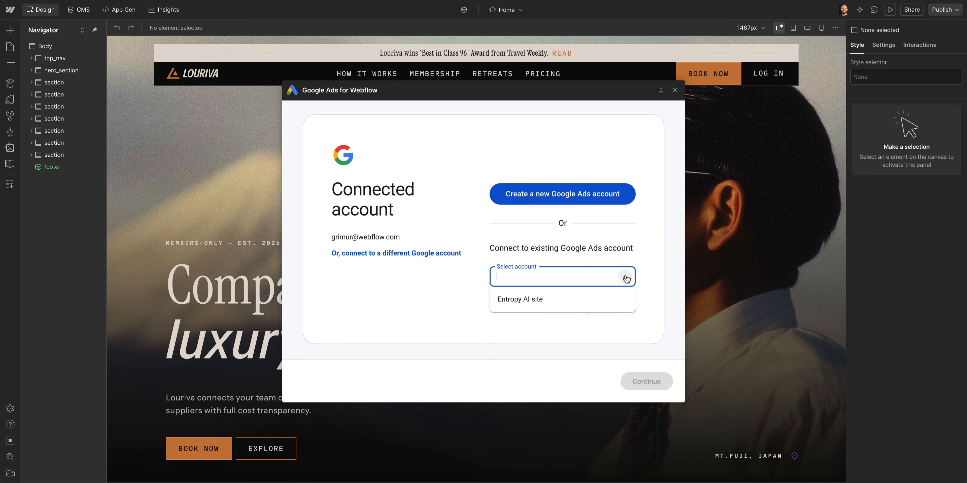
pyautogui.click(618, 299)
pyautogui.click(623, 307)
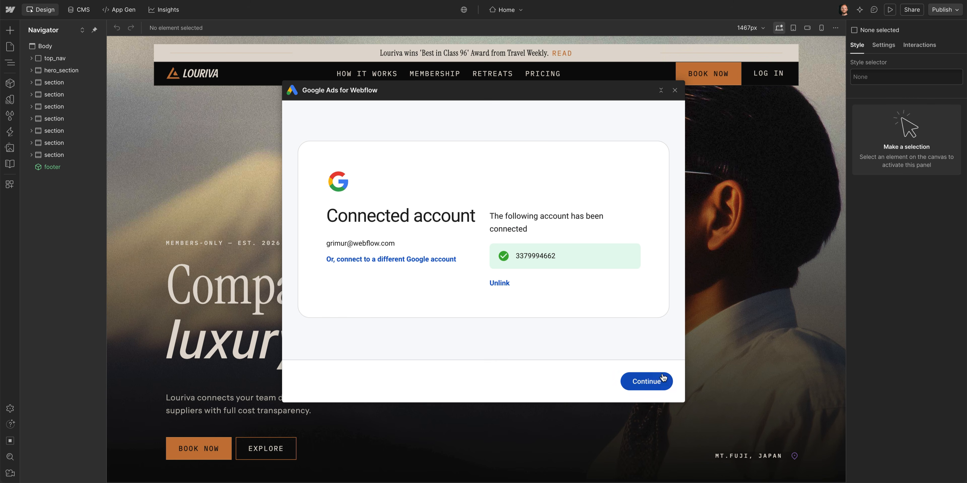
pyautogui.click(663, 379)
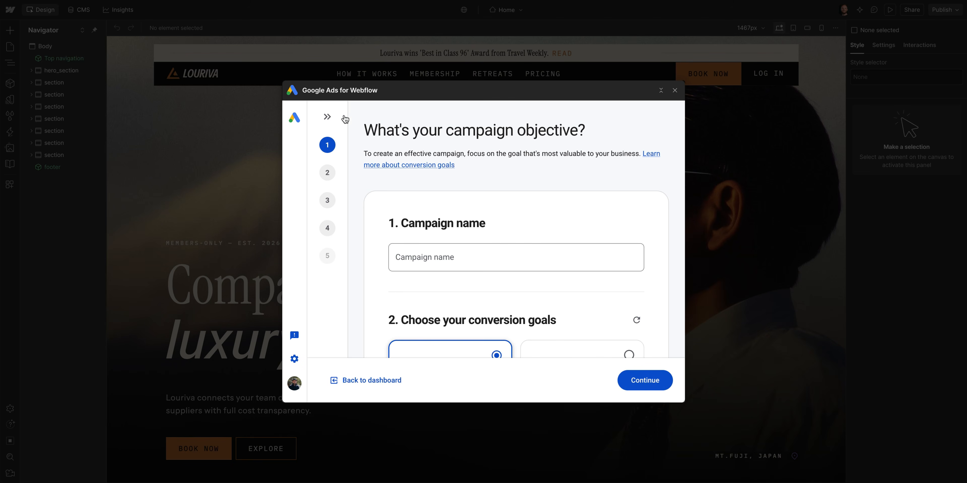
# - Name the campaign Louriva | Lead Gen – Search
pyautogui.click(324, 115)
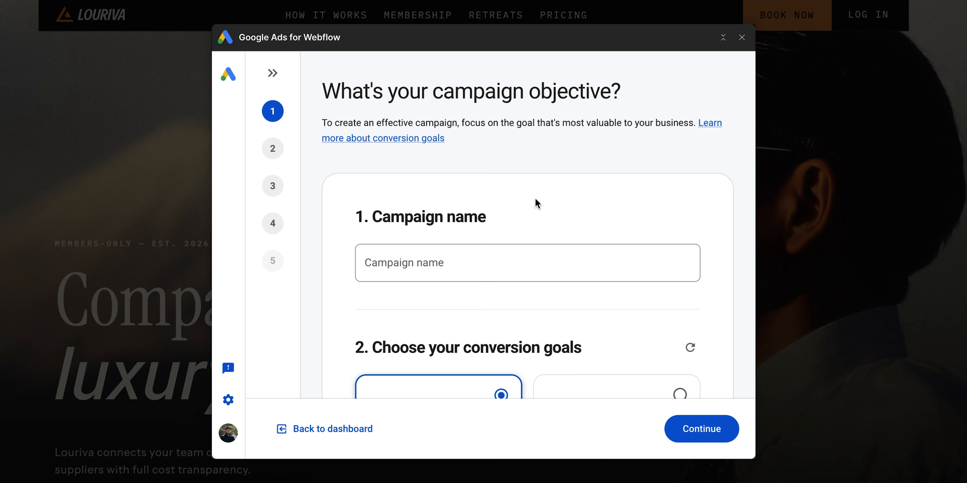
pyautogui.click(489, 260)
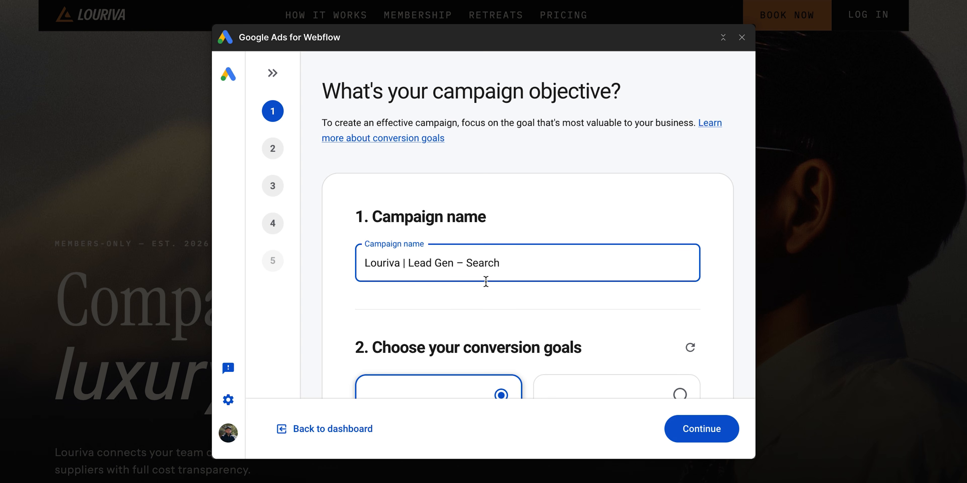
pyautogui.click(485, 296)
# - Enable conversion tracking for the Html Form (Lead Capture) form under the Leads goal
pyautogui.scroll(-5, 485, 297)
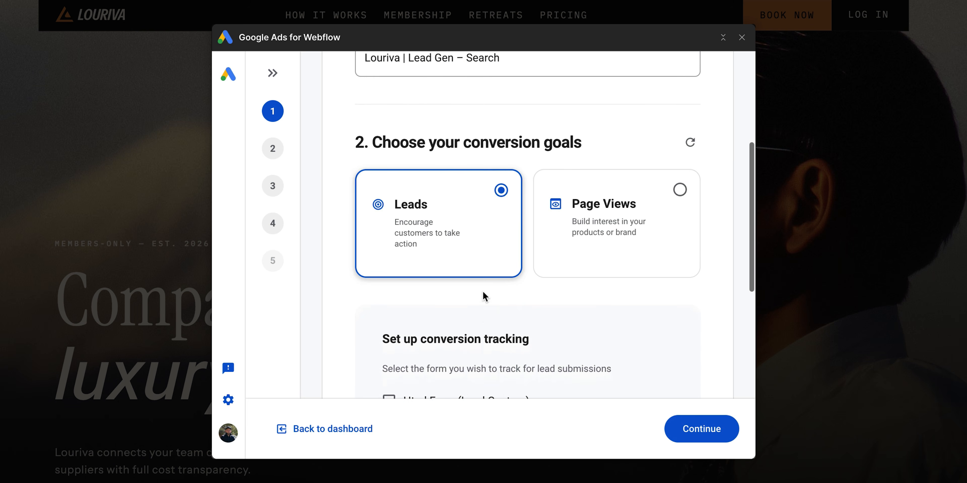
pyautogui.scroll(-1, 483, 293)
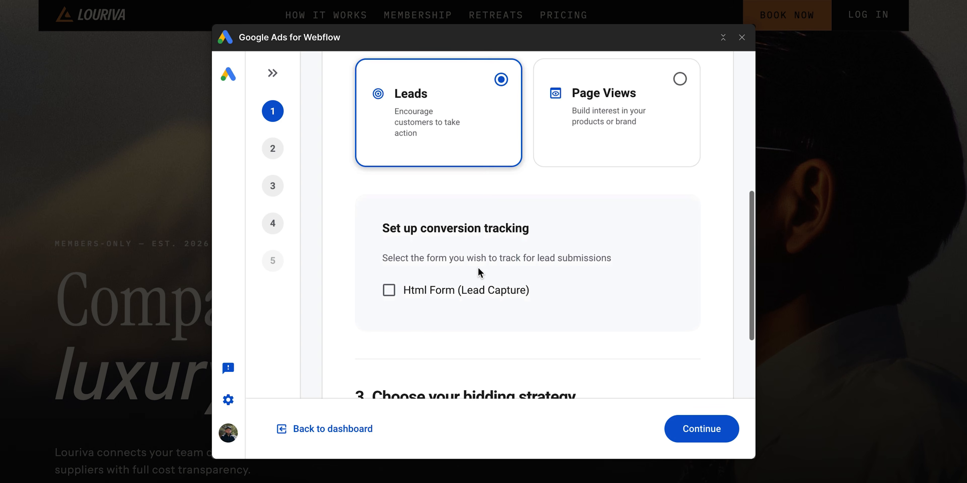
pyautogui.click(388, 290)
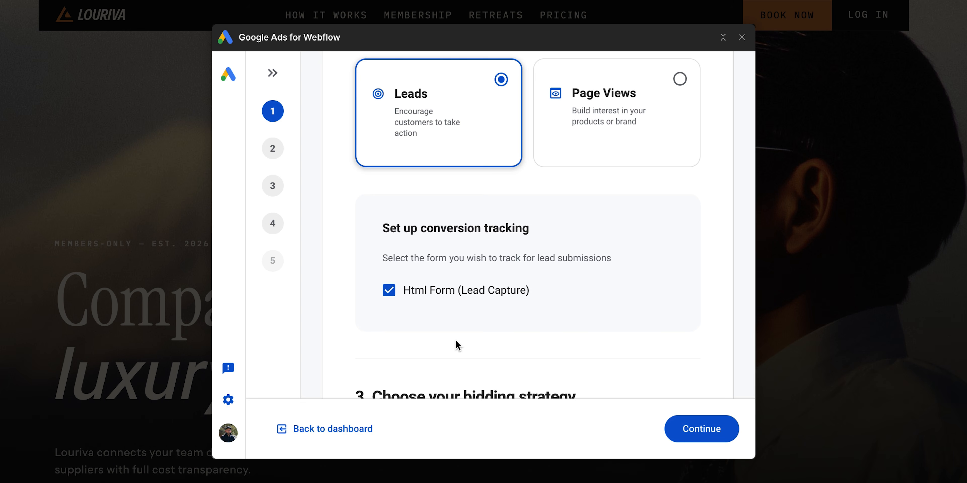
# - Keep Maximize Conversions as the bidding strategy and continue to the asset group step
pyautogui.scroll(-3, 456, 342)
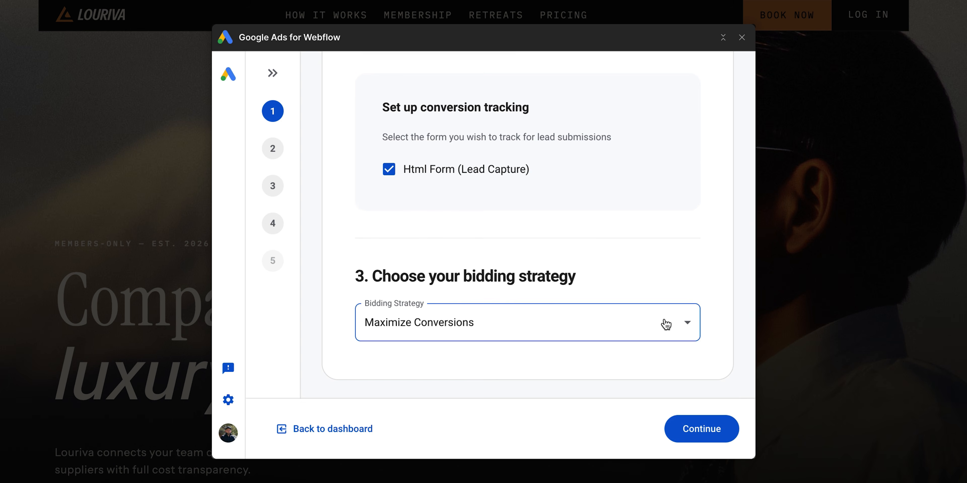
pyautogui.click(683, 323)
pyautogui.click(685, 323)
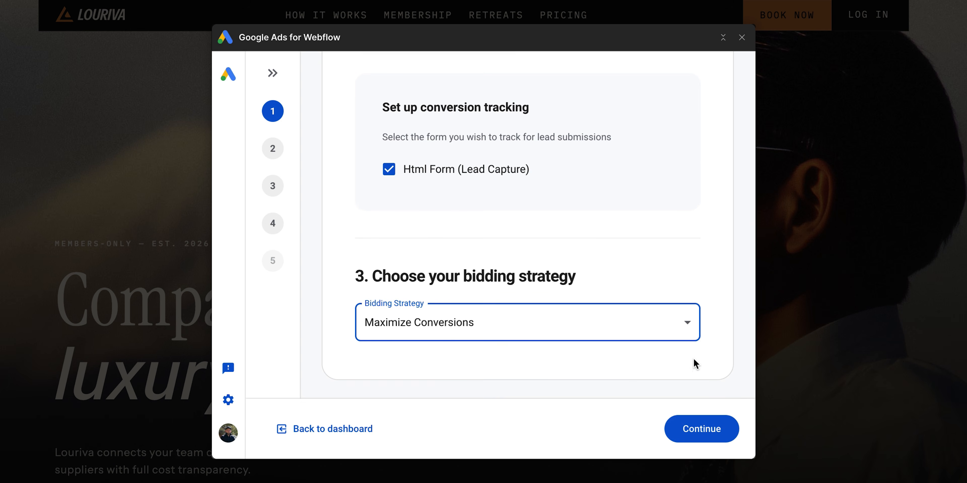
pyautogui.click(707, 429)
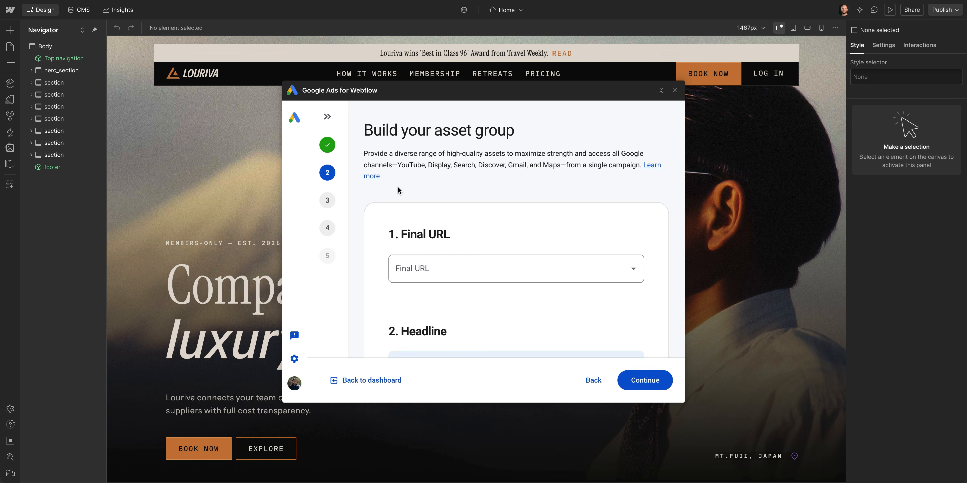
pyautogui.click(9, 150)
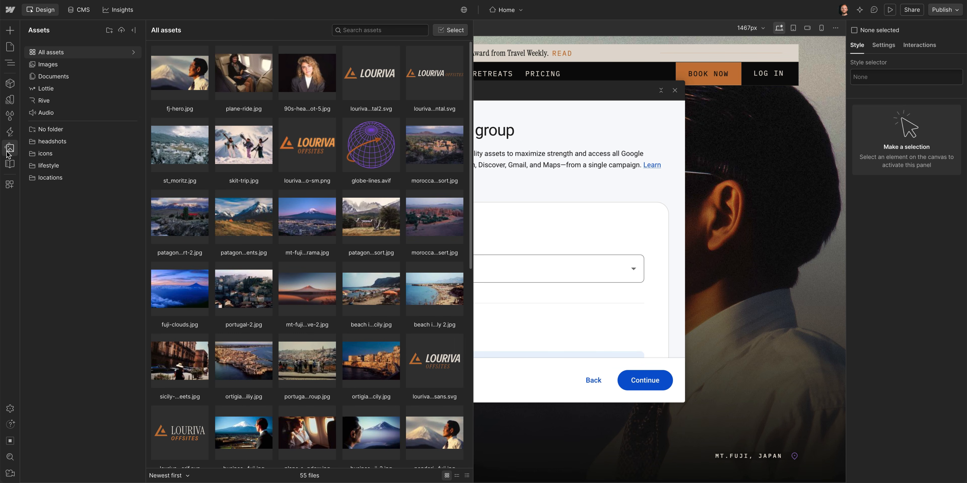
pyautogui.click(9, 150)
# - Scroll to the image section and select AI generated image assets to add
pyautogui.scroll(-2, 566, 218)
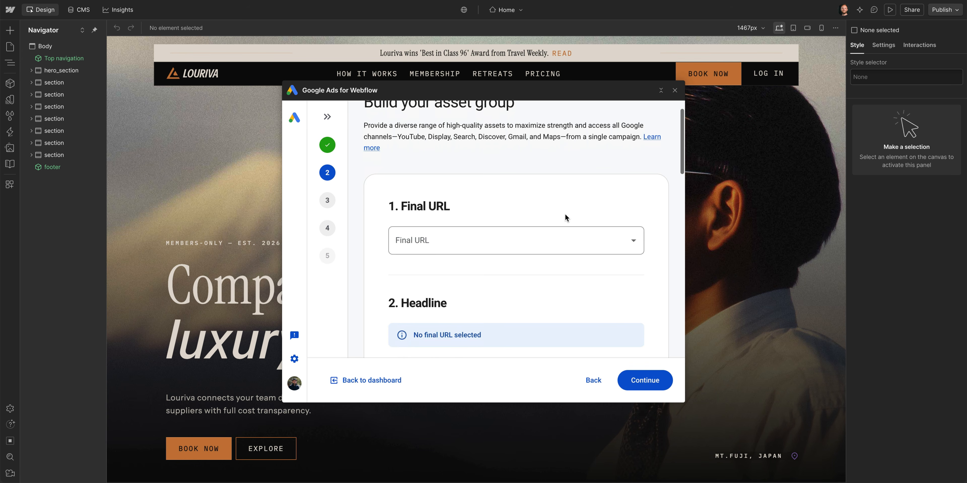
pyautogui.scroll(-4, 567, 218)
pyautogui.scroll(-3, 566, 218)
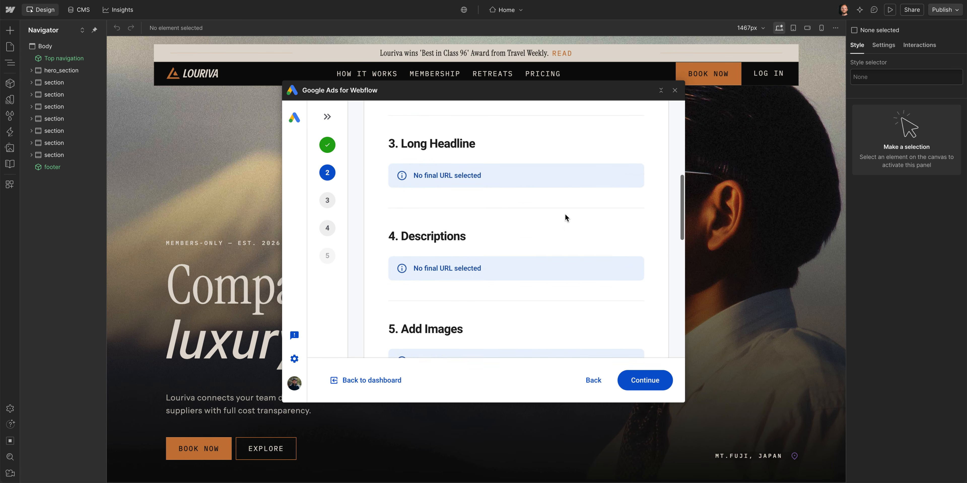
pyautogui.scroll(-2, 566, 217)
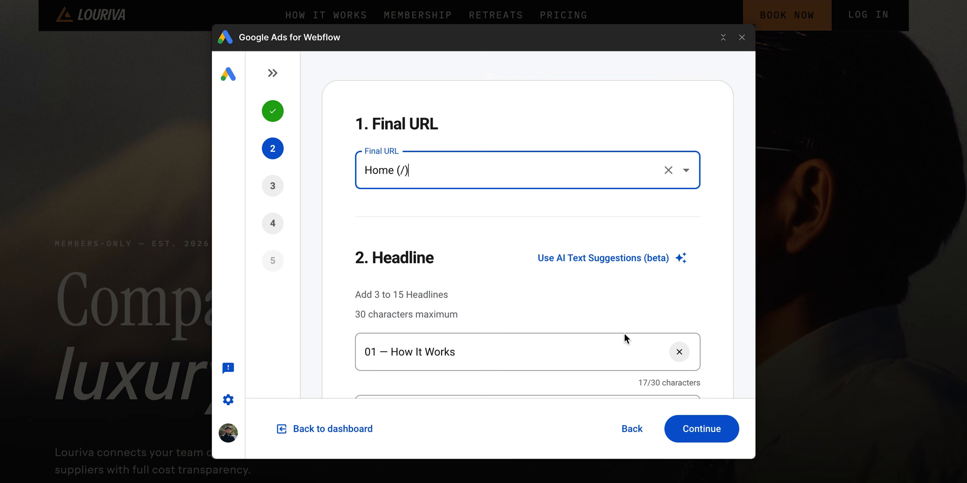
pyautogui.scroll(-10, 626, 339)
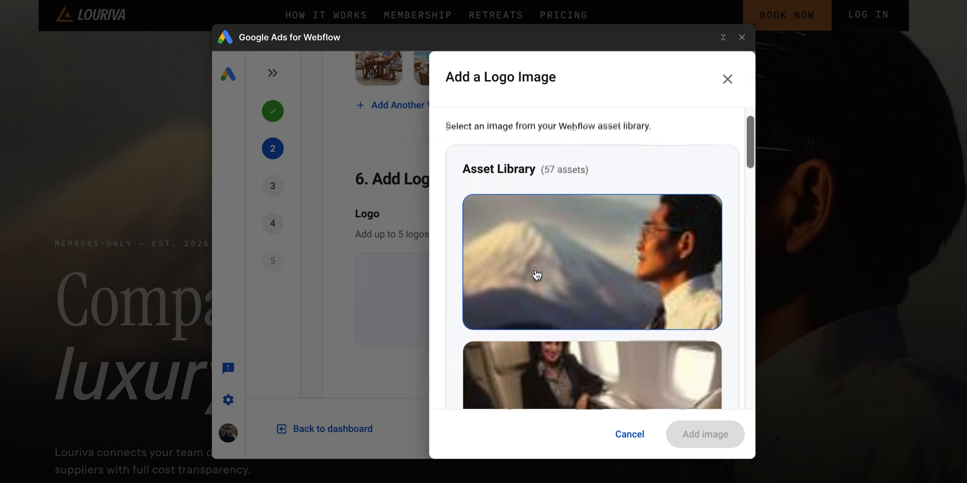
pyautogui.click(535, 276)
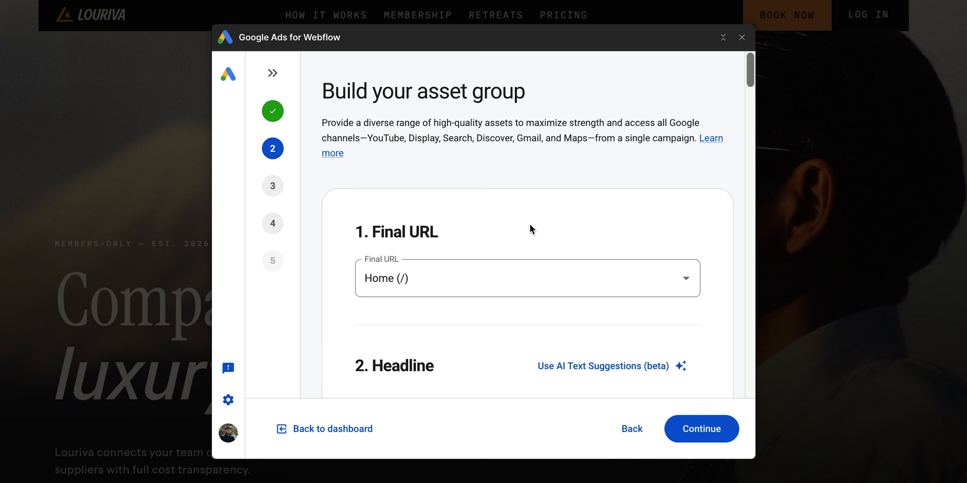
# - Generate headlines with AI text suggestions for the Home (/) final URL
pyautogui.click(494, 268)
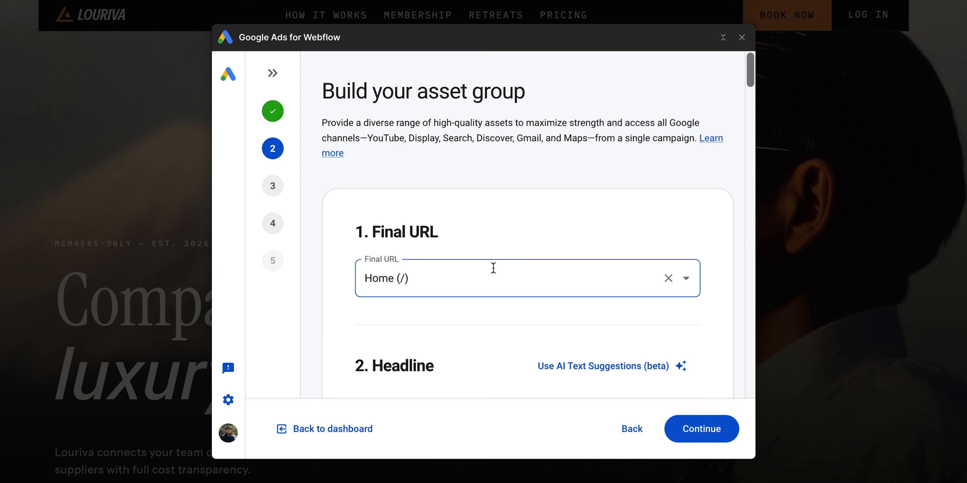
pyautogui.scroll(-5, 494, 268)
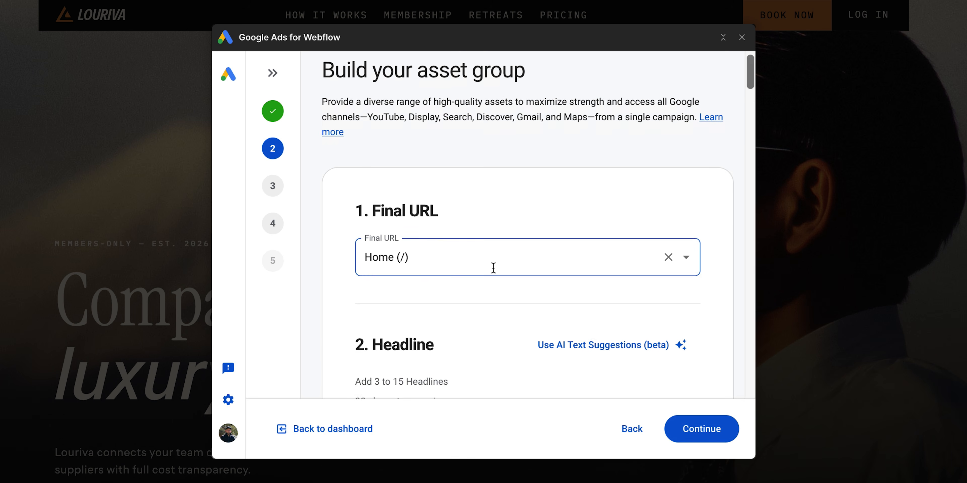
pyautogui.click(525, 238)
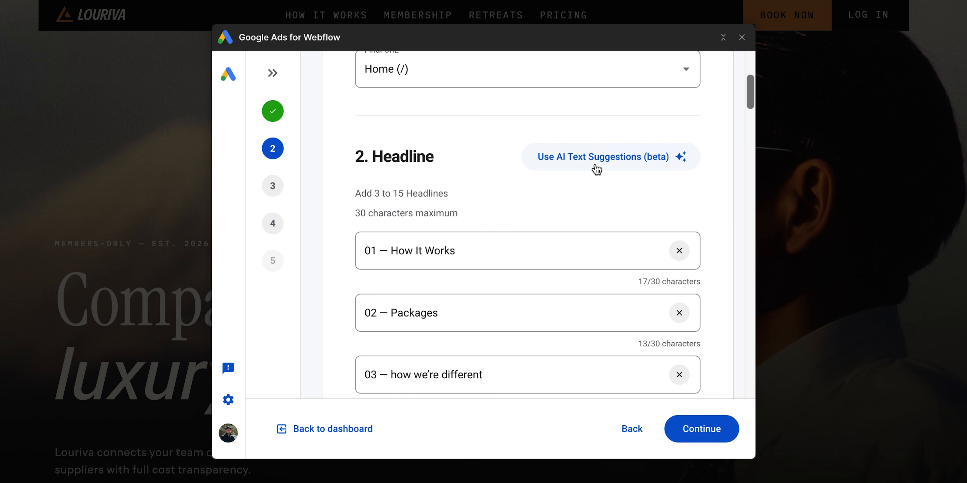
# - Add another empty headline field below the suggested headlines
pyautogui.scroll(-15, 525, 248)
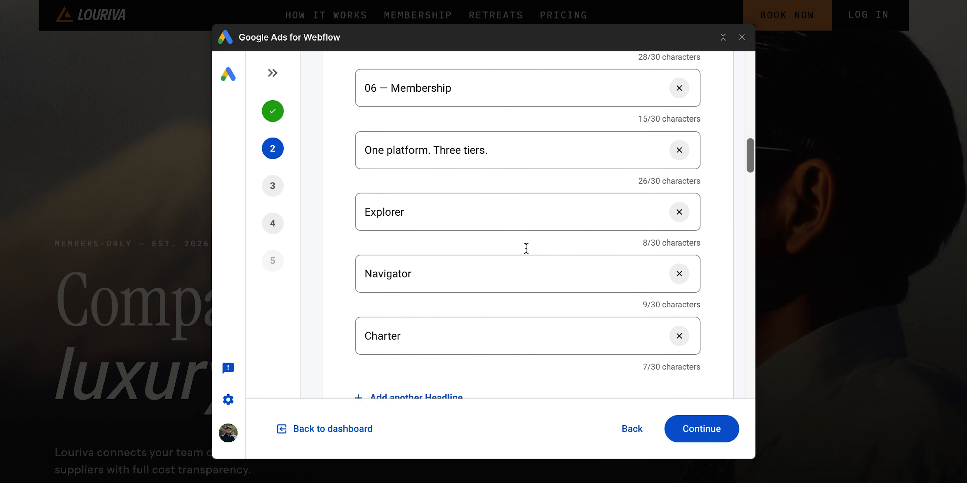
pyautogui.scroll(-3, 526, 248)
pyautogui.click(460, 282)
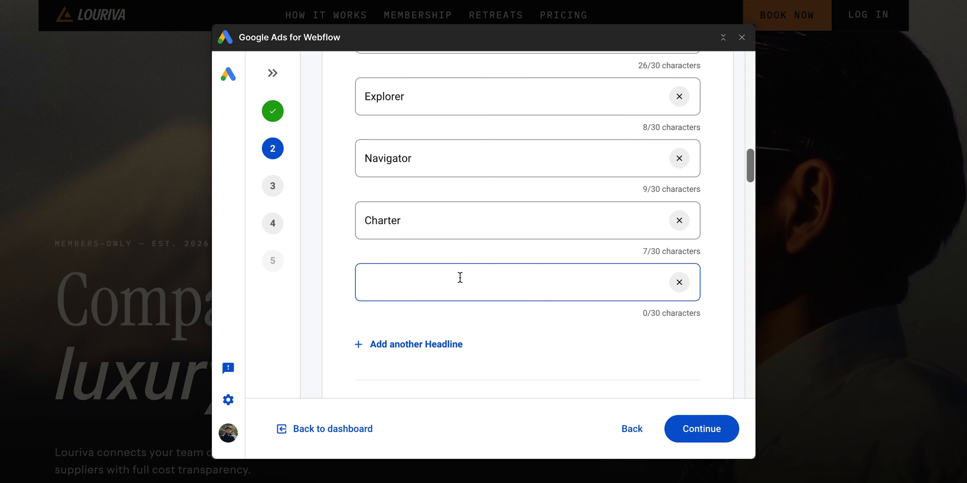
# - Remove the empty headline field and add the skiers photo as a third square image with a 1:1 crop
pyautogui.click(675, 282)
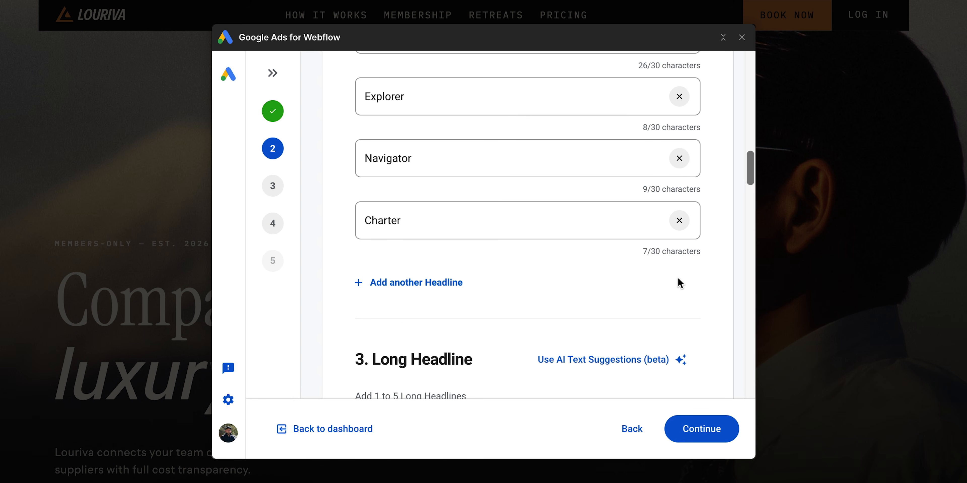
pyautogui.scroll(9, 680, 283)
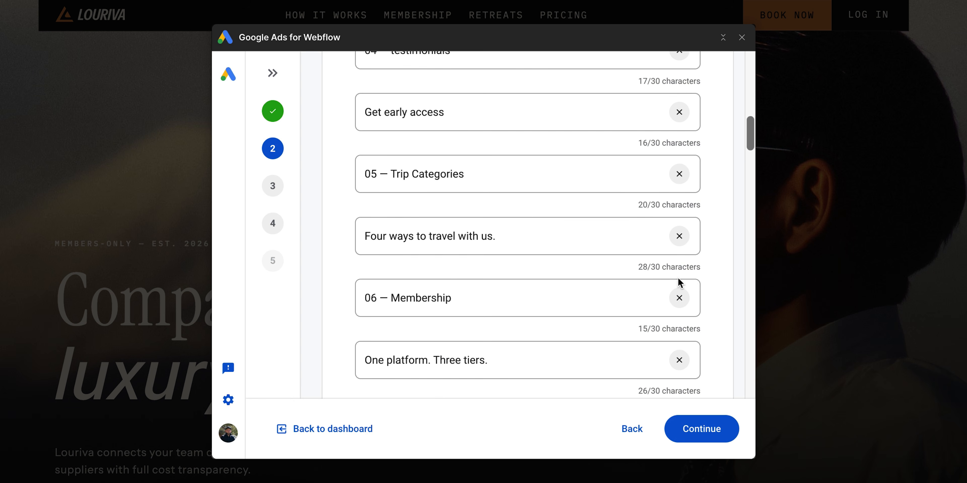
pyautogui.scroll(-13, 680, 283)
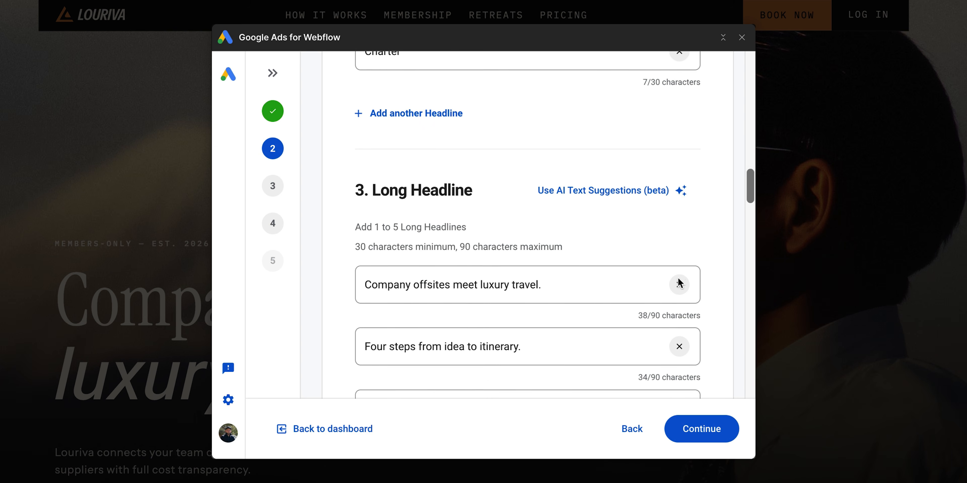
pyautogui.scroll(-11, 680, 283)
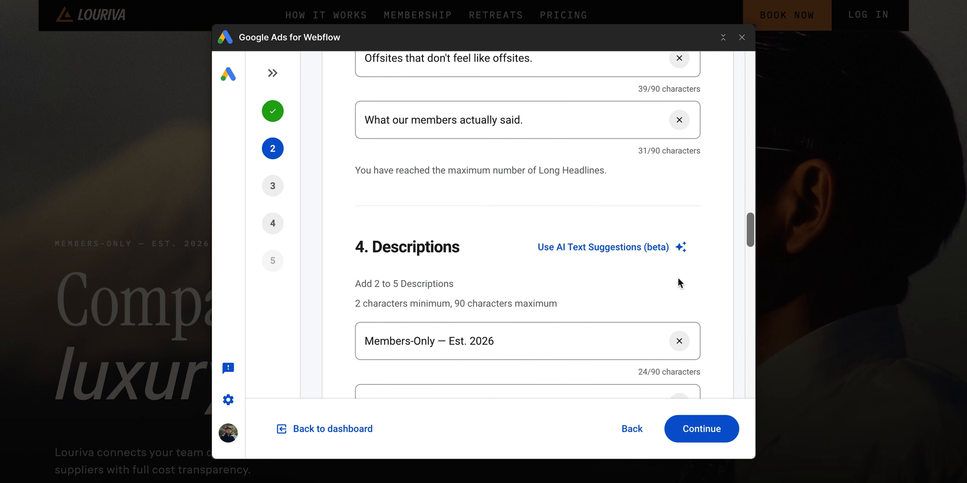
pyautogui.scroll(-12, 680, 283)
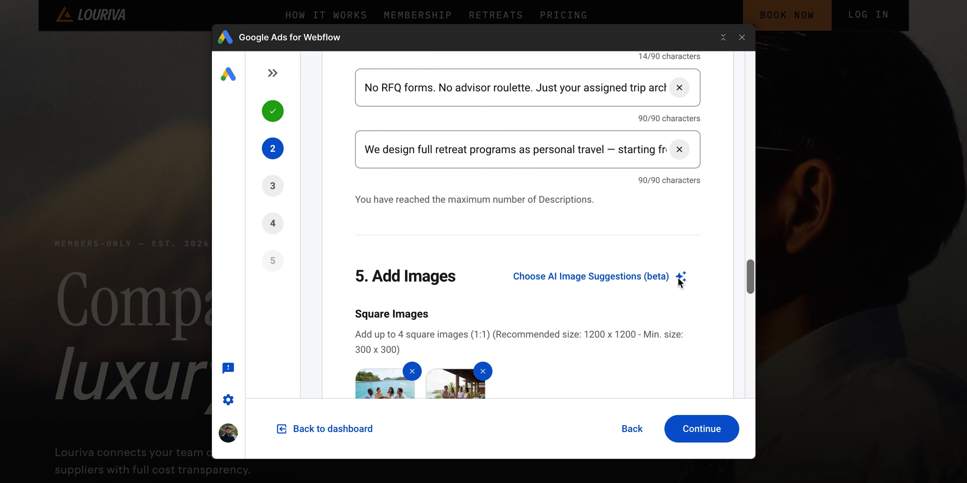
pyautogui.scroll(-4, 680, 284)
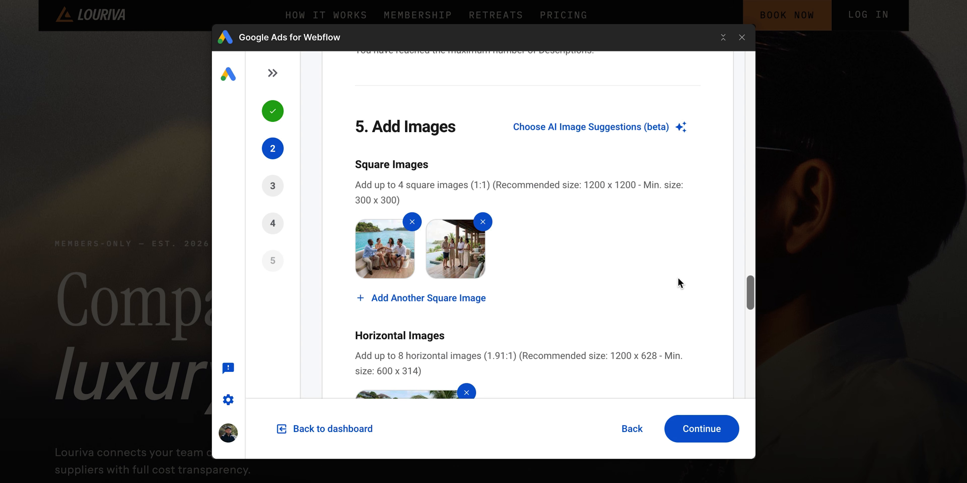
pyautogui.click(480, 301)
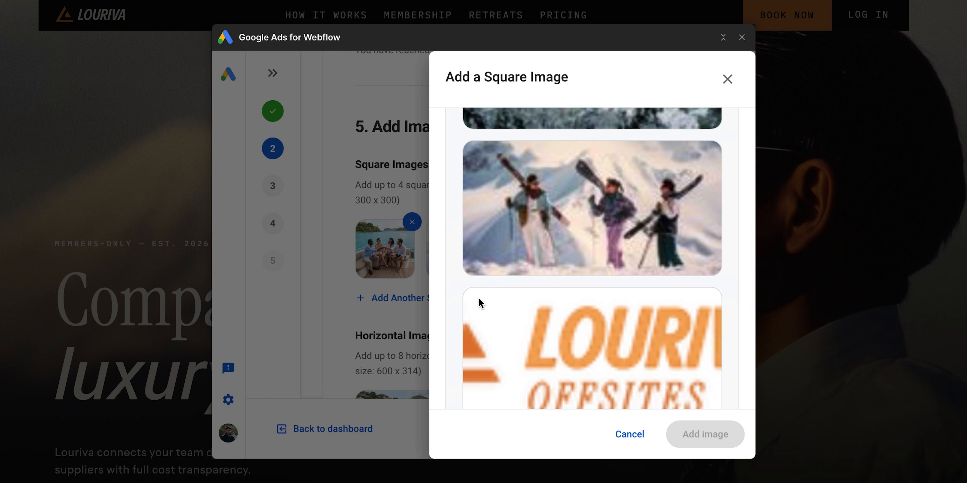
pyautogui.click(550, 226)
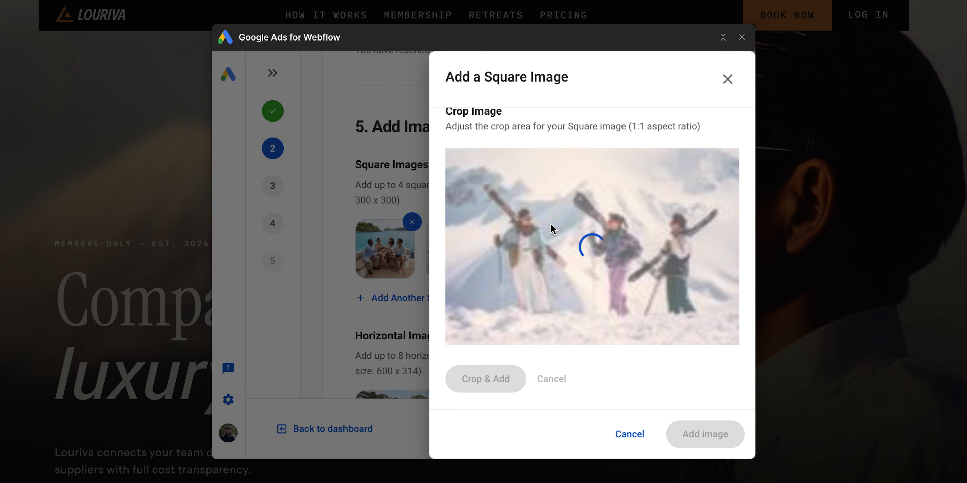
pyautogui.moveTo(578, 233); pyautogui.dragTo(553, 243)
pyautogui.click(499, 379)
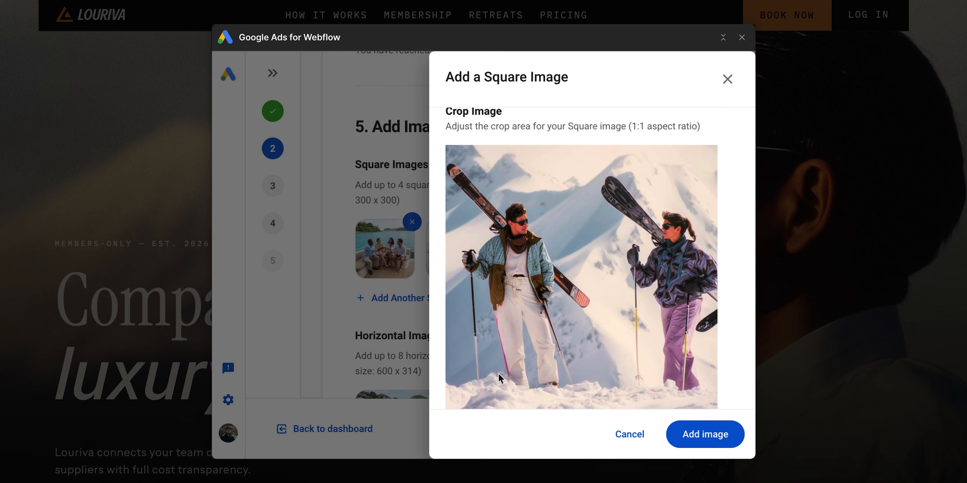
pyautogui.click(705, 435)
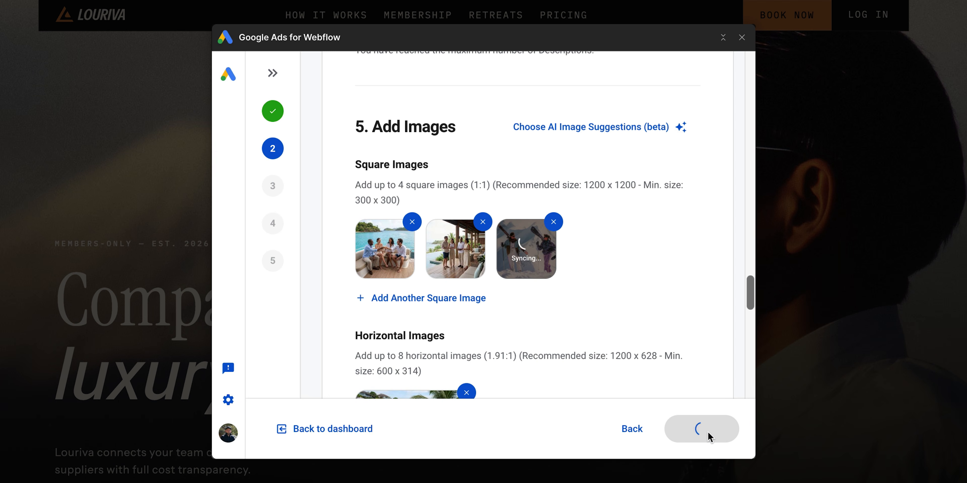
# - Continue from the asset group to the campaign targeting step
pyautogui.scroll(-15, 689, 381)
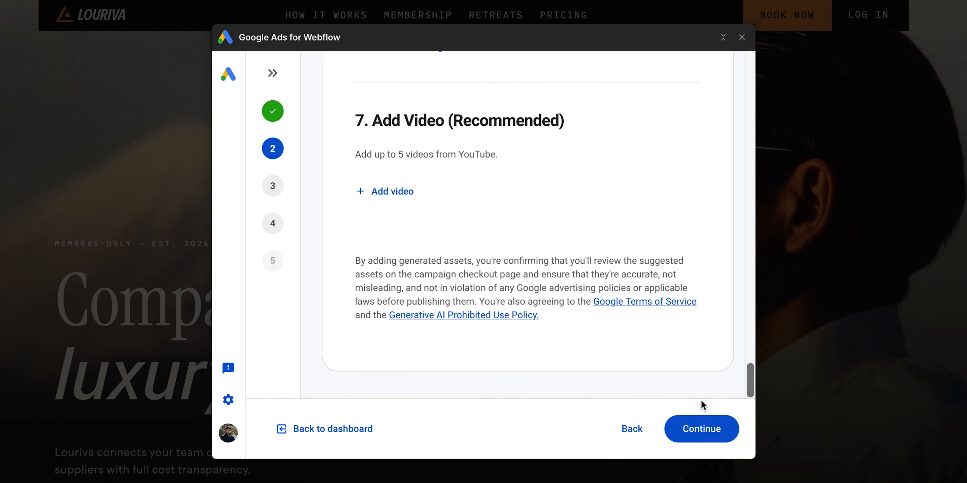
pyautogui.click(708, 428)
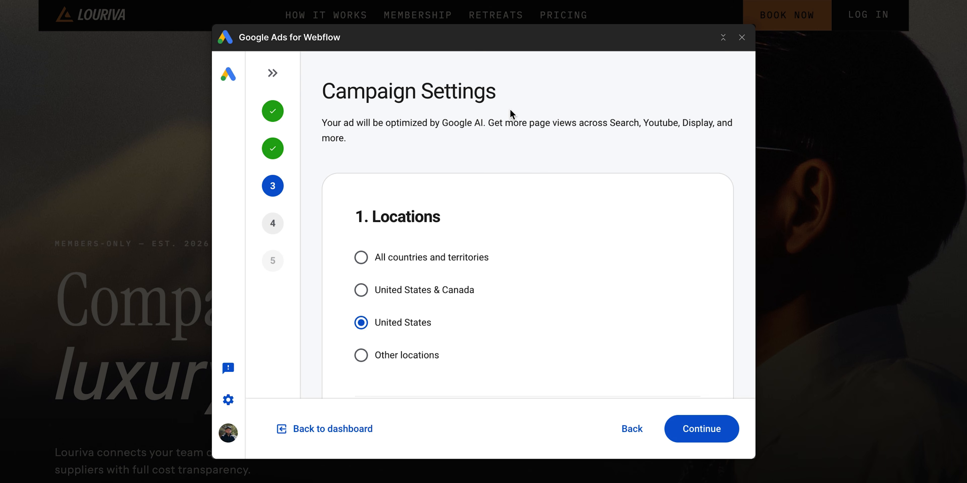
# - Target all countries and territories and set the campaign language to English
pyautogui.scroll(-3, 510, 108)
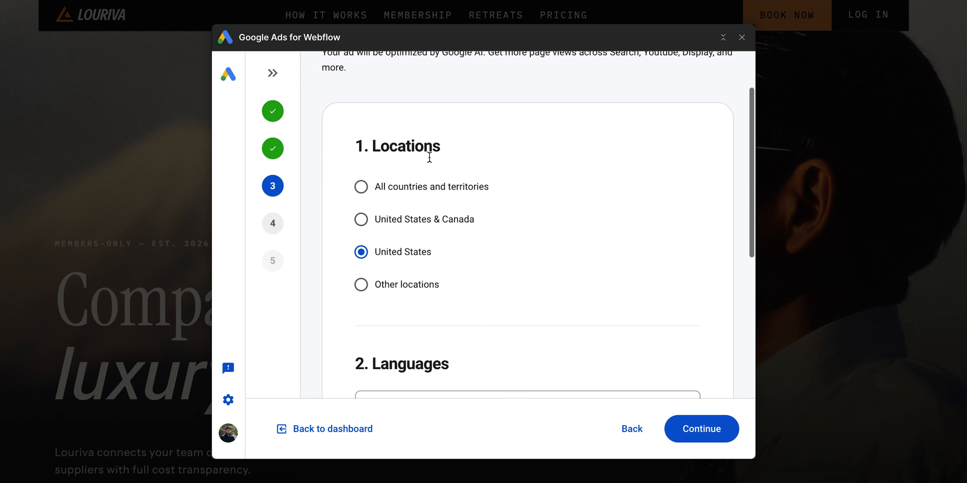
pyautogui.click(361, 188)
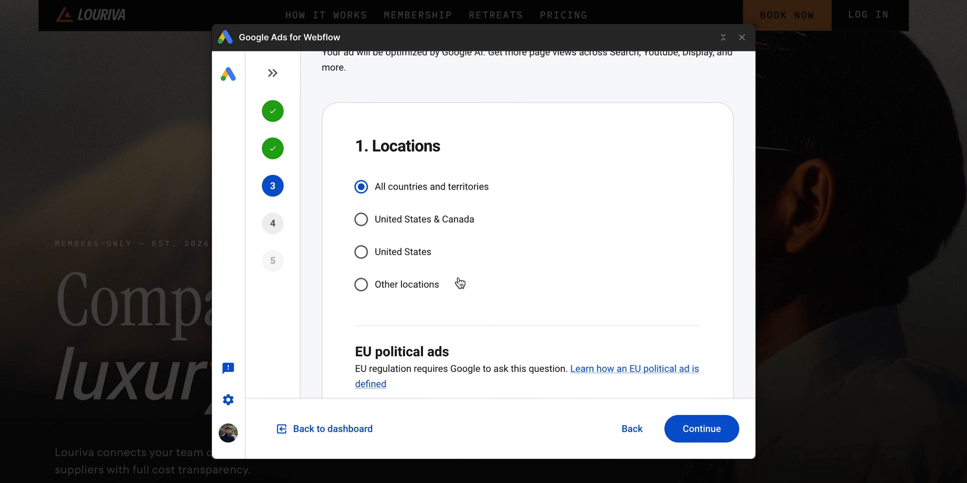
pyautogui.scroll(-5, 459, 281)
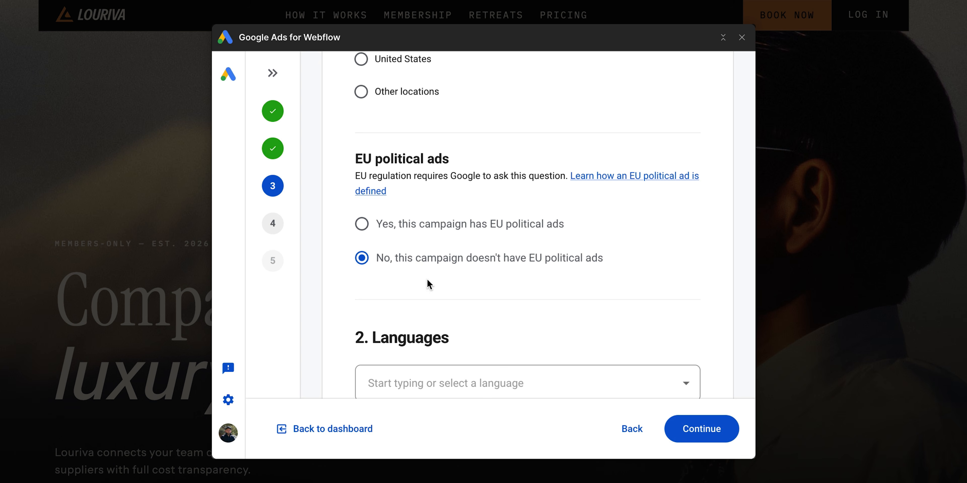
pyautogui.scroll(-3, 428, 284)
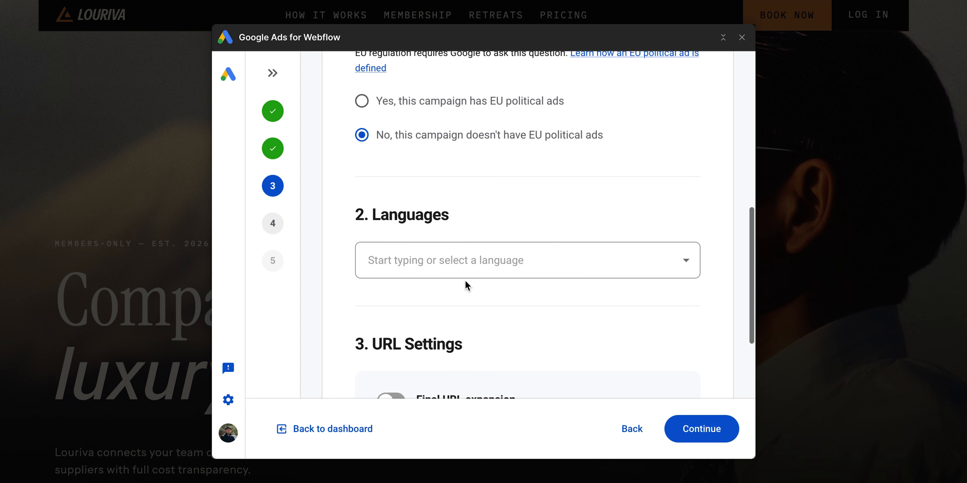
pyautogui.click(661, 261)
pyautogui.click(638, 293)
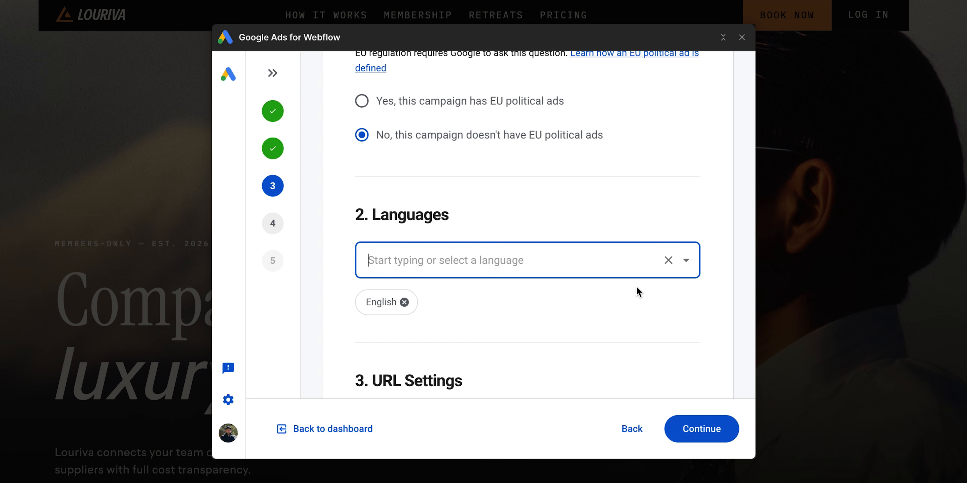
# - Turn on Final URL expansion and continue to the budget step
pyautogui.scroll(-4, 638, 292)
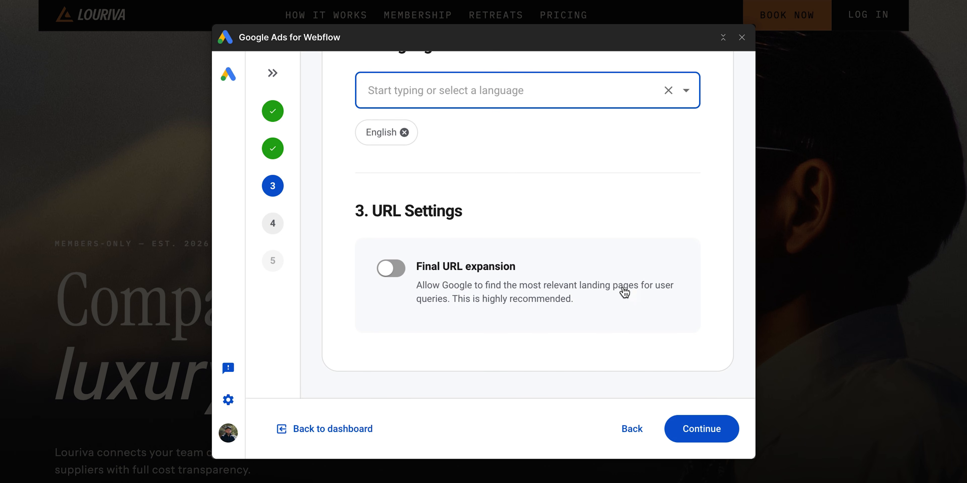
pyautogui.click(394, 275)
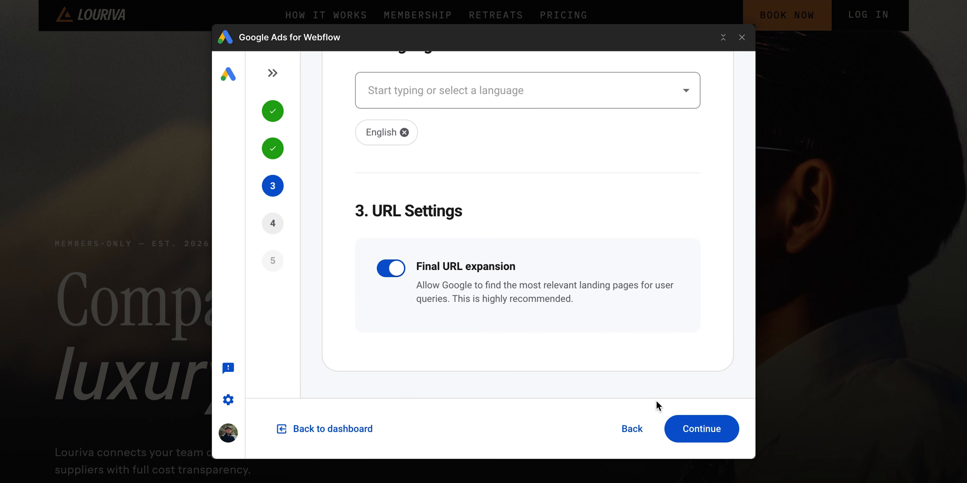
pyautogui.click(709, 430)
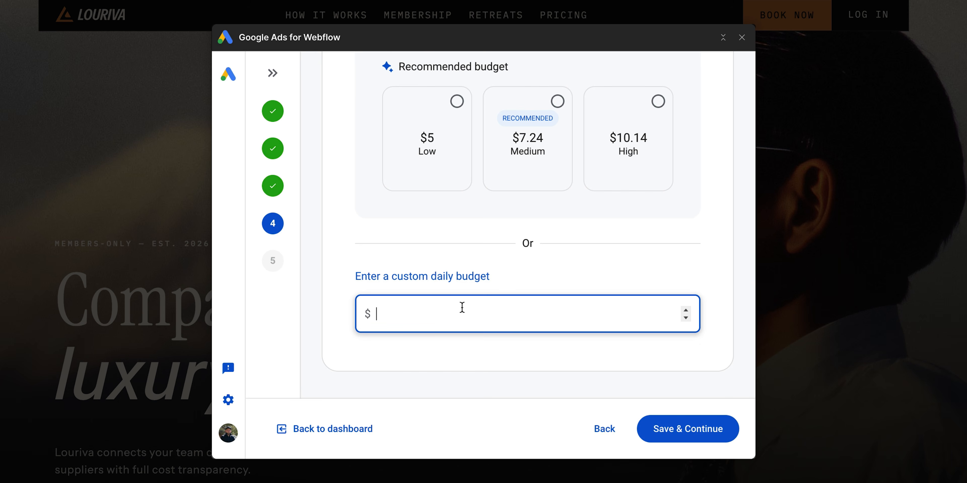
# - Enter a custom daily budget of $100 and save the campaign
pyautogui.write('100')
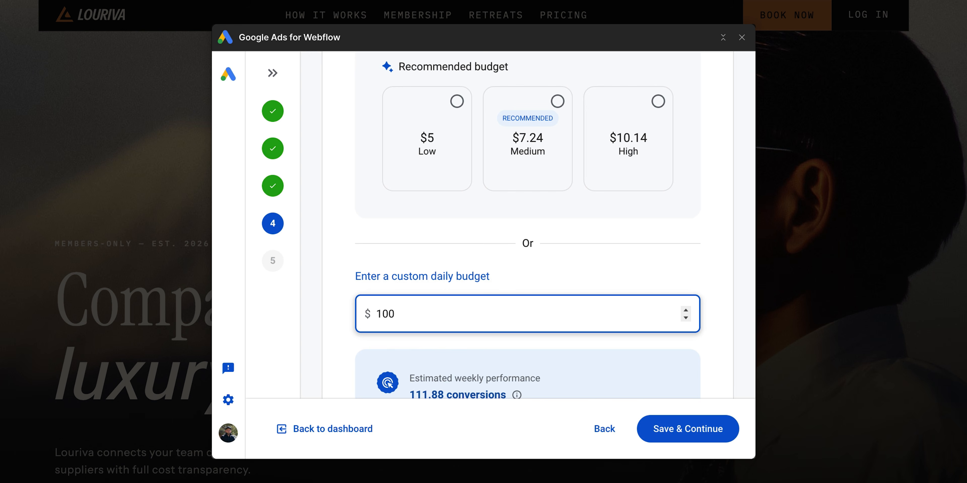
pyautogui.scroll(-4, 601, 278)
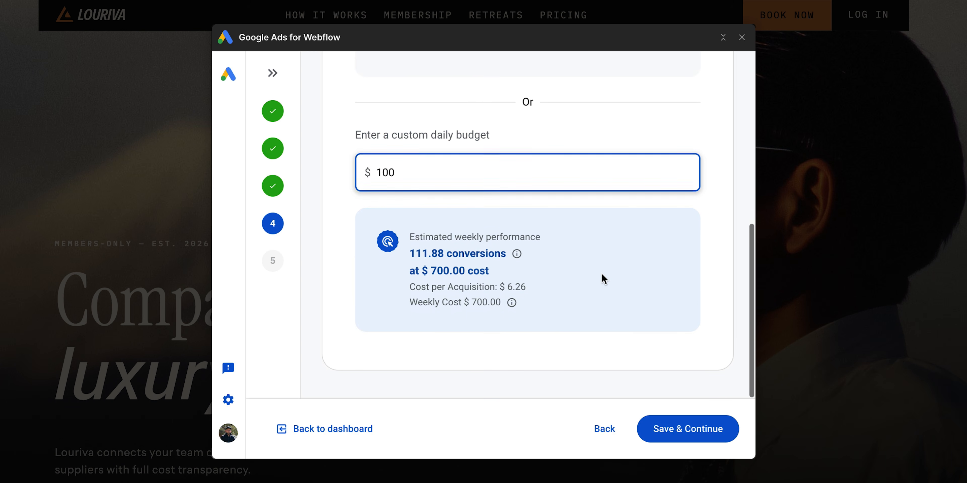
pyautogui.click(683, 430)
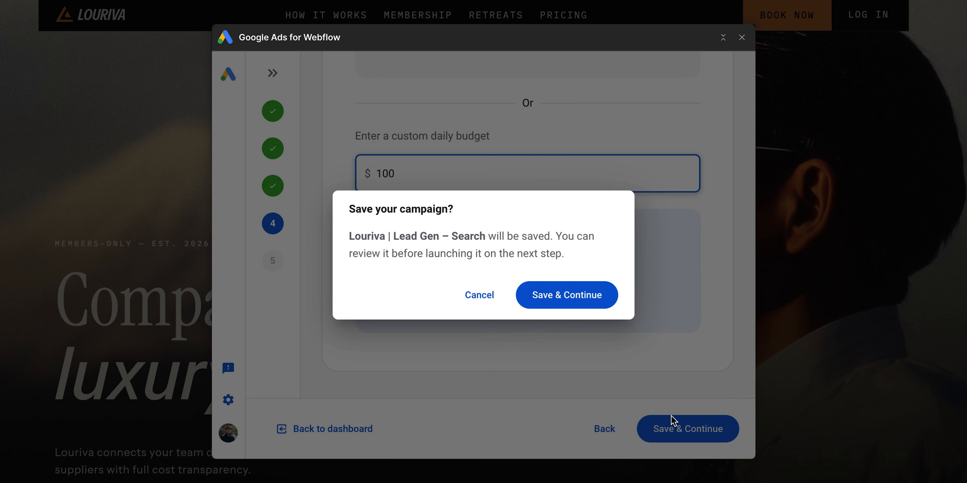
pyautogui.click(567, 299)
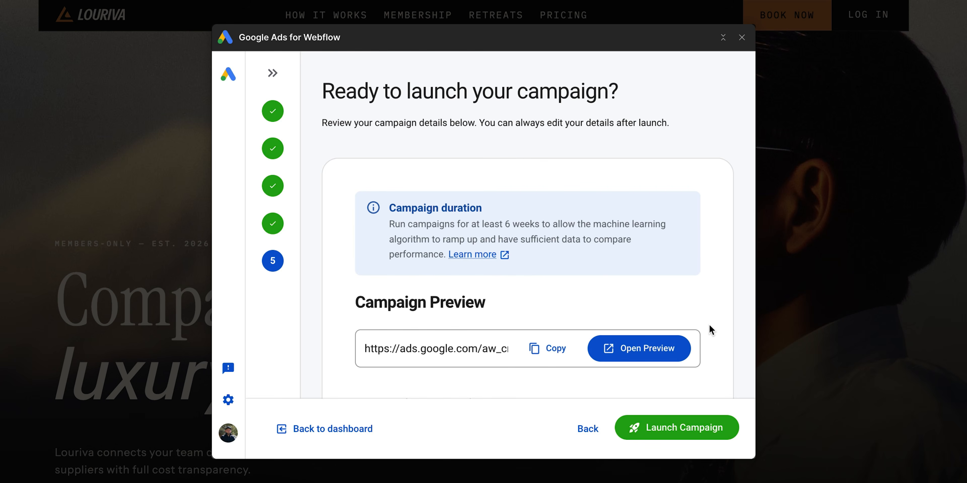
# - Review the campaign overview and asset summary, and open the ad preview in mobile view
pyautogui.scroll(-4, 709, 326)
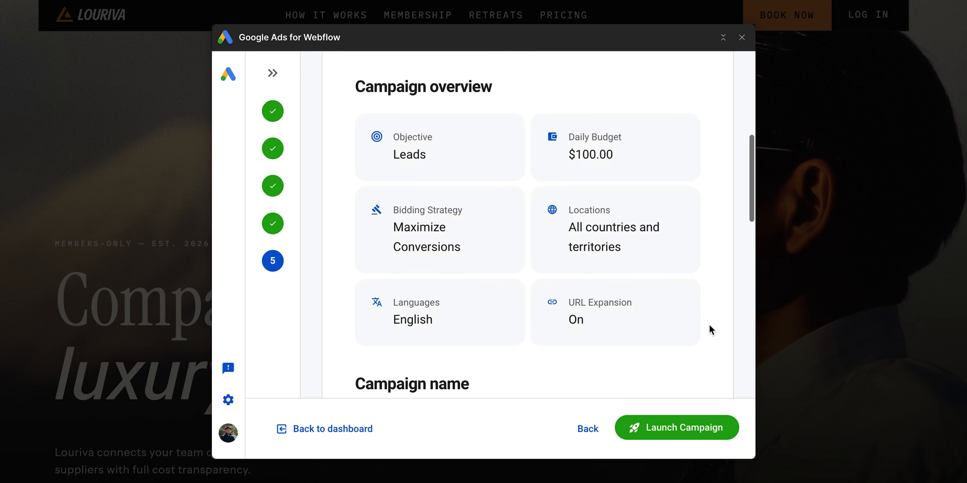
pyautogui.scroll(-10, 708, 324)
pyautogui.scroll(-2, 708, 323)
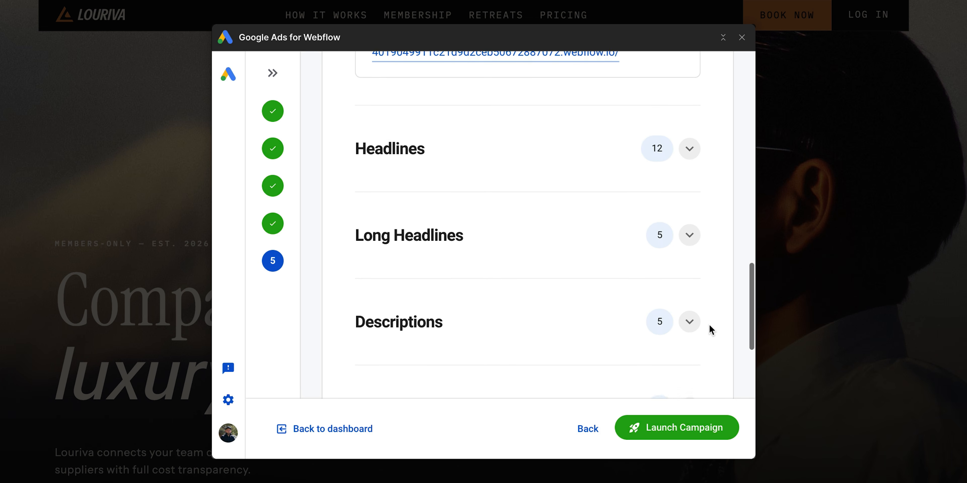
pyautogui.scroll(8, 708, 324)
pyautogui.scroll(8, 708, 324)
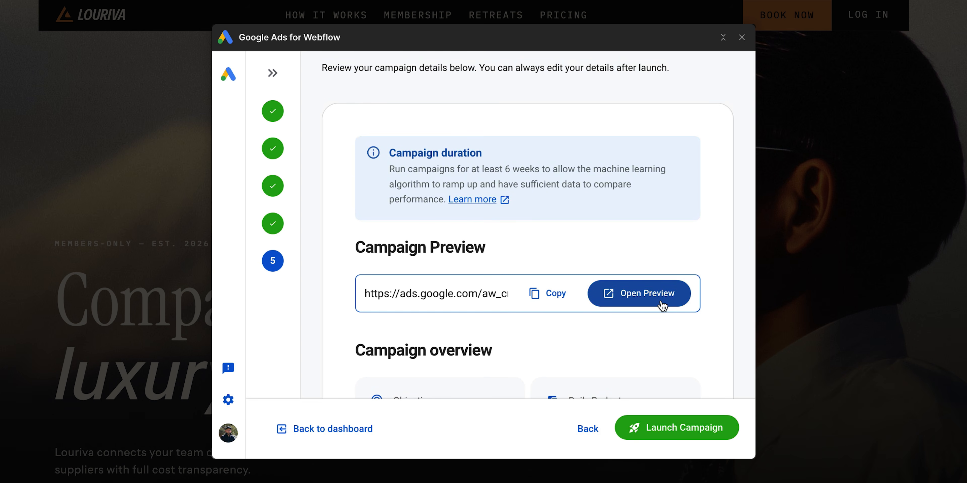
pyautogui.click(649, 293)
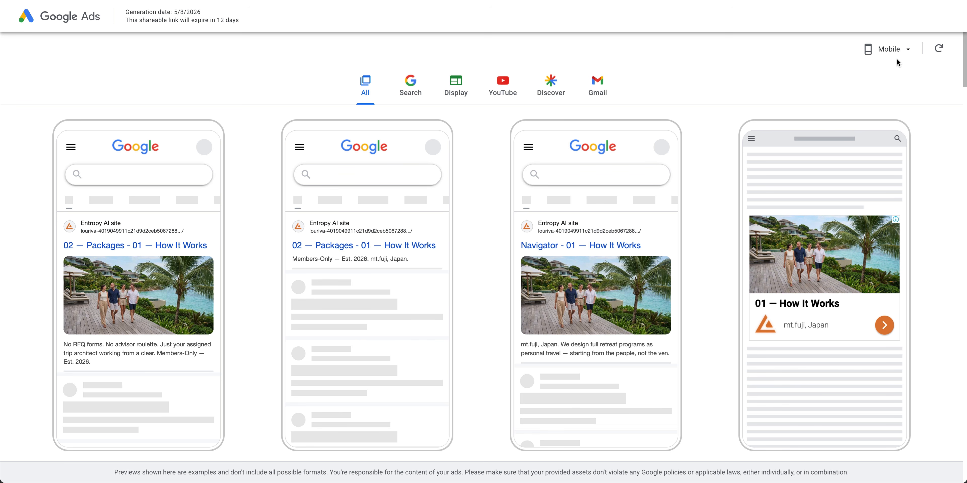
pyautogui.click(908, 54)
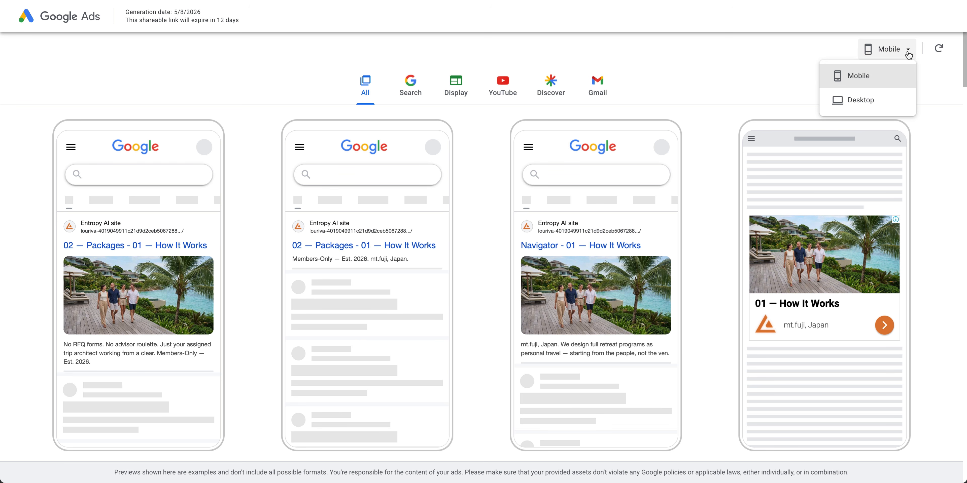
pyautogui.click(871, 72)
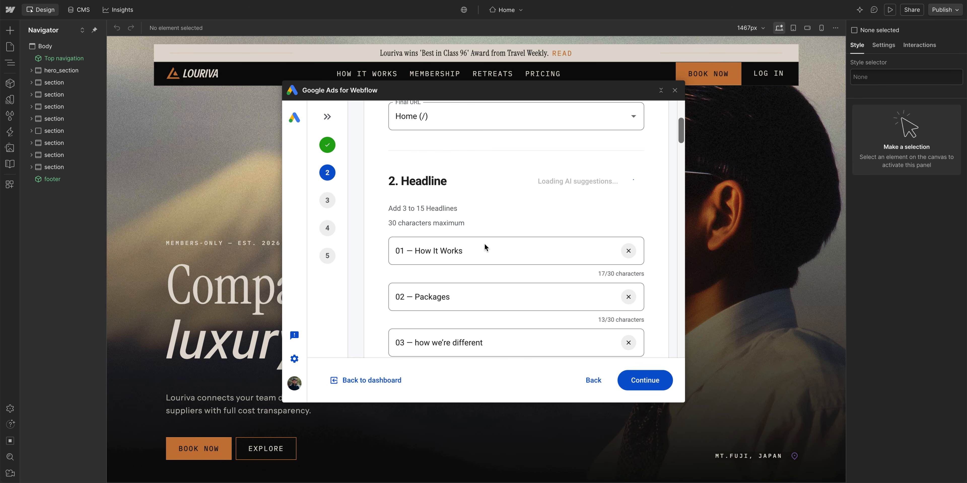
# - Remove the "01 —" prefix from the first headline
pyautogui.click(486, 248)
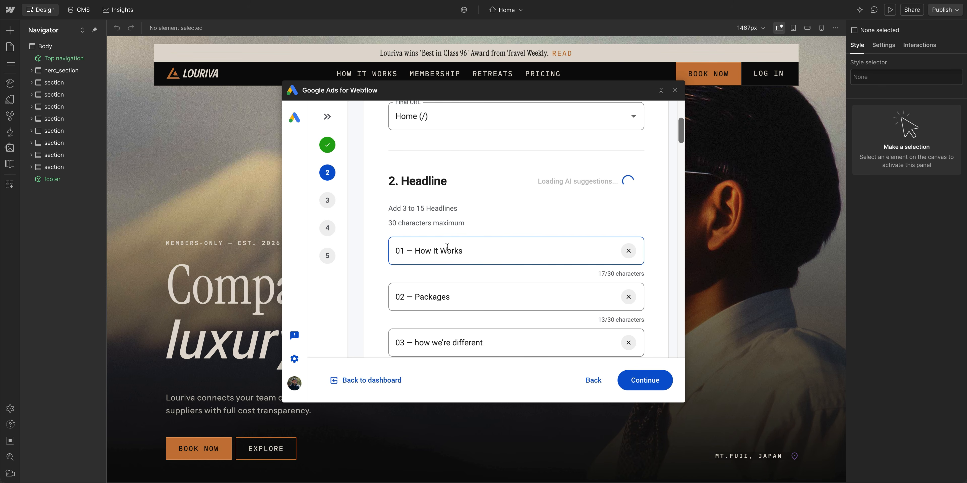
pyautogui.moveTo(415, 251); pyautogui.dragTo(393, 249)
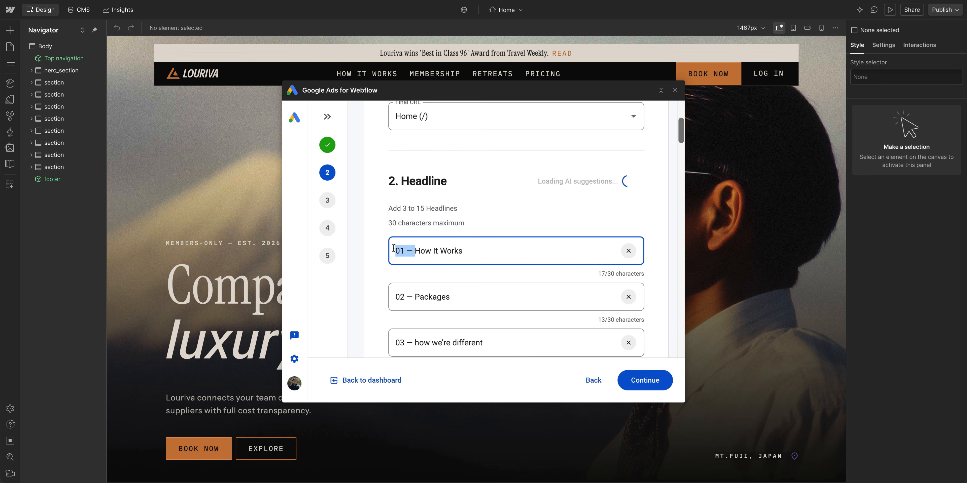
pyautogui.press('BackSpace')
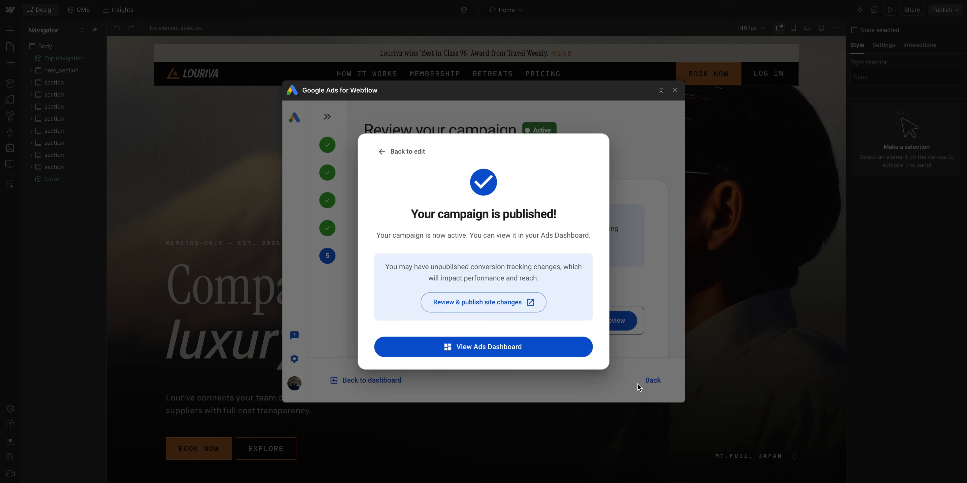
# - Open the Ads dashboard and choose to pause the Louriva | Lead Gen campaign from its row menu
pyautogui.click(538, 350)
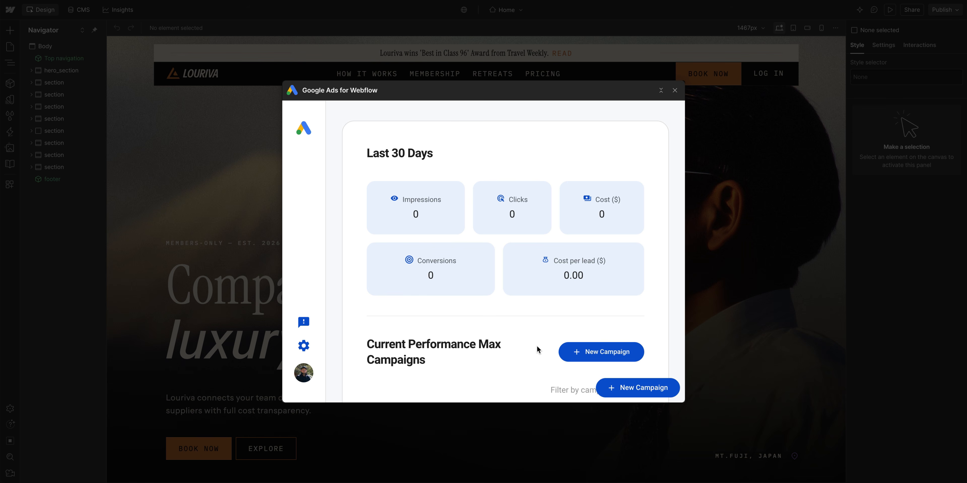
pyautogui.scroll(-6, 537, 347)
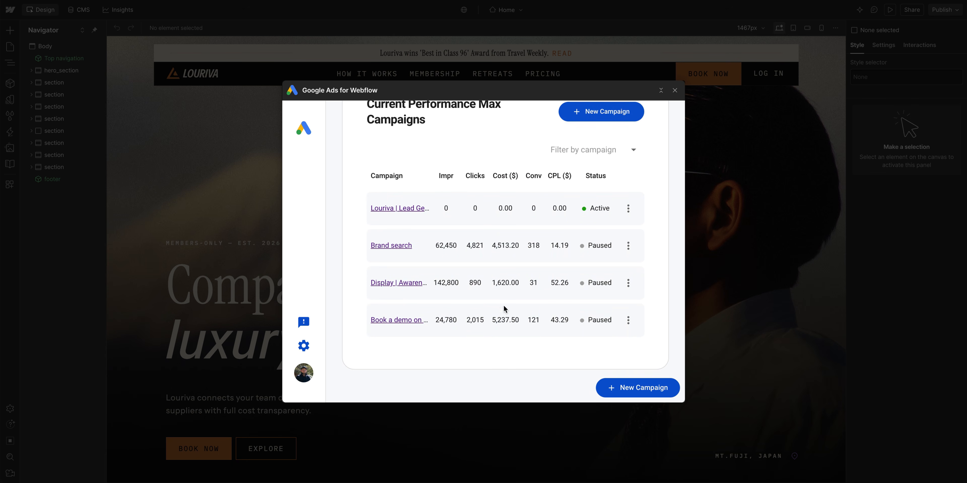
pyautogui.click(420, 209)
pyautogui.scroll(-3, 421, 213)
pyautogui.scroll(-3, 417, 192)
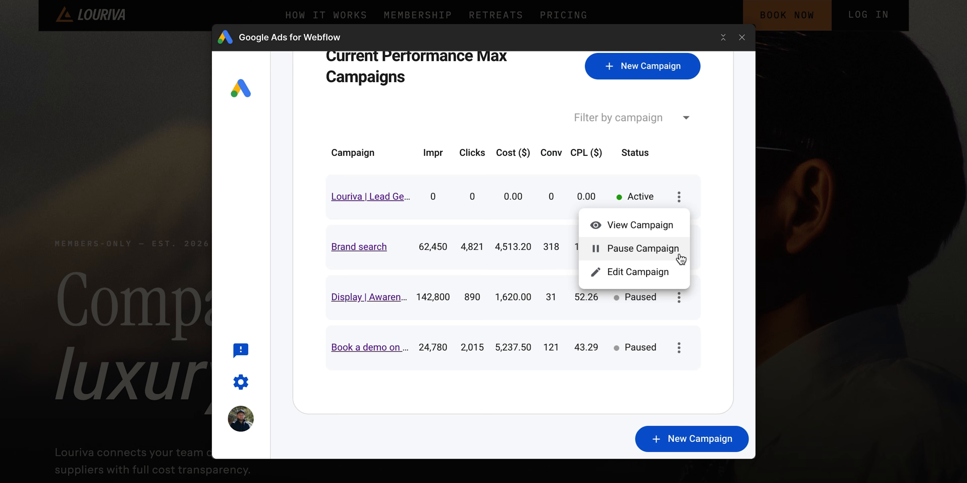
pyautogui.click(679, 256)
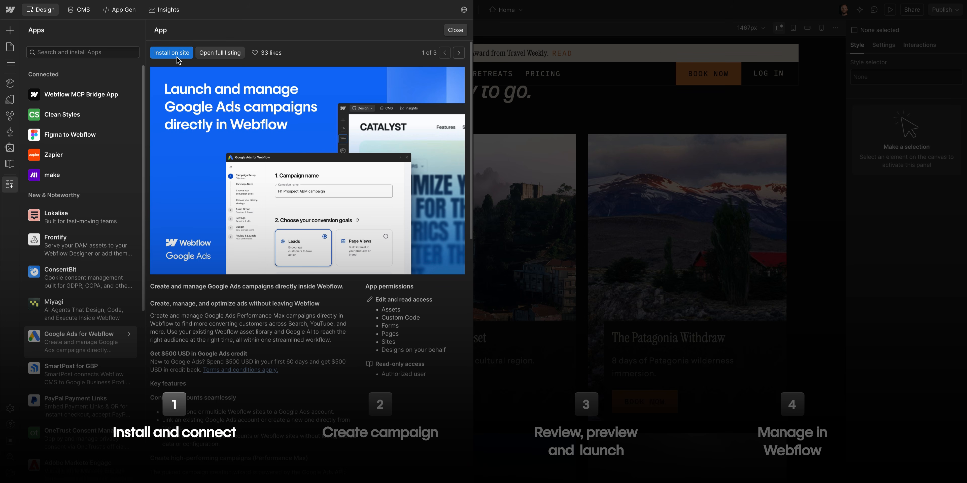
pyautogui.click(178, 56)
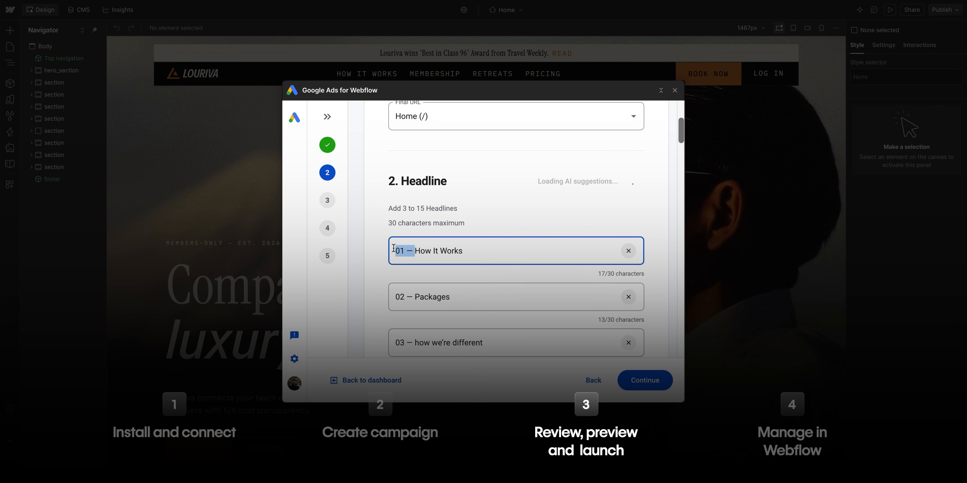
pyautogui.press('BackSpace')
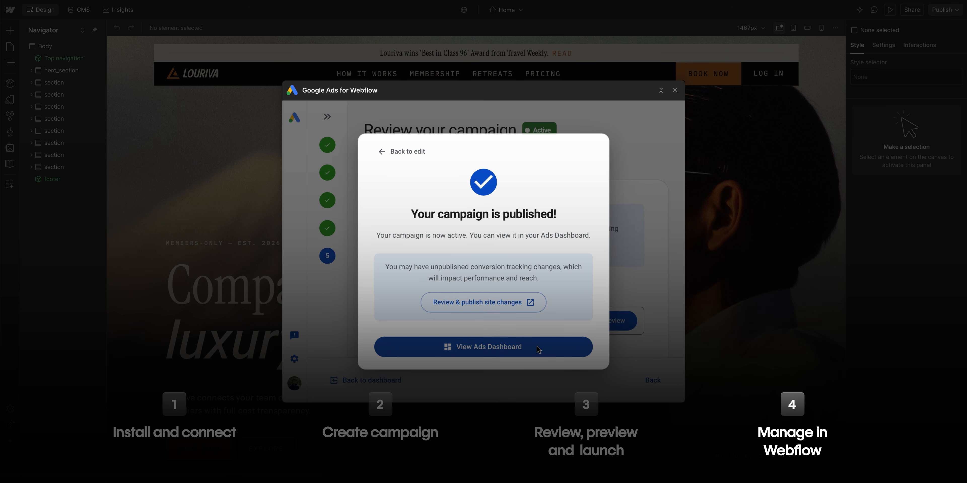
pyautogui.click(535, 347)
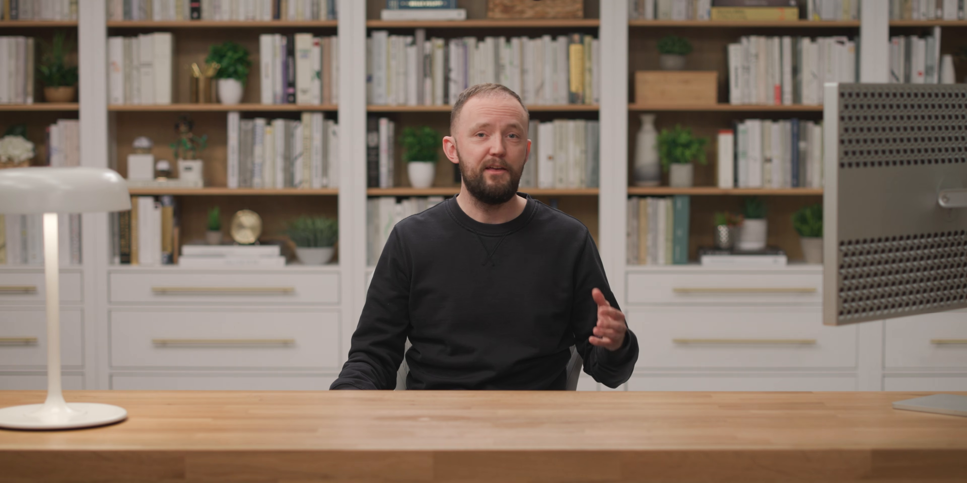